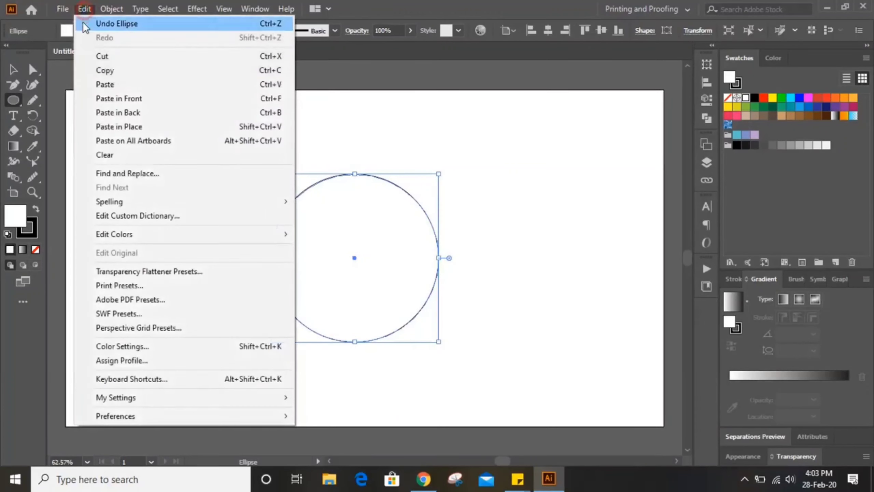
Paste a copy of the circle in place and shrink it about its centre to form a concentric inner circle.
{"action": "left_click", "coordinate": [137, 127]}
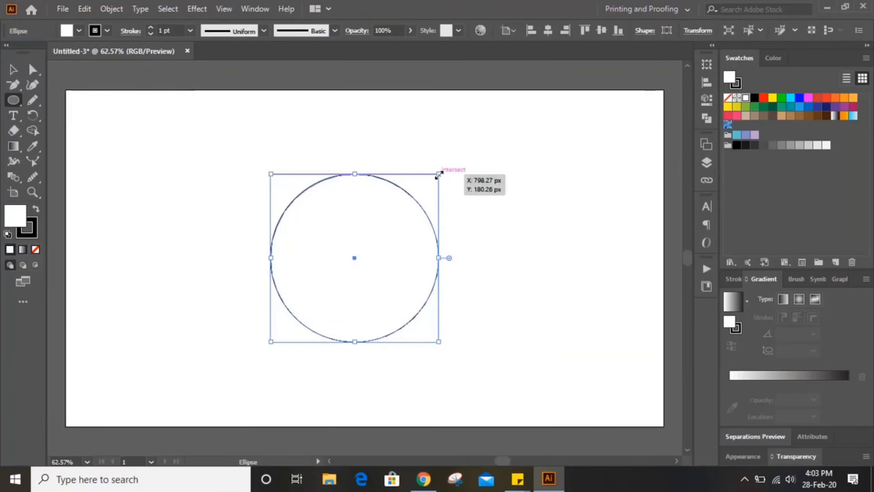
{"action": "left_click_drag", "start_coordinate": [439, 173], "coordinate": [424, 189]}
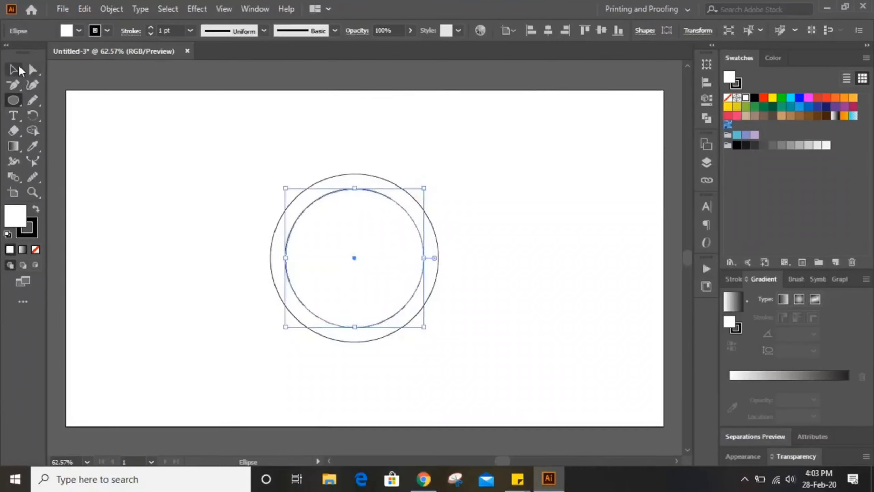
Remove the fill from both concentric circles, keeping their black outlines.
{"action": "left_click", "coordinate": [17, 69]}
{"action": "left_click", "coordinate": [209, 149]}
{"action": "left_click_drag", "start_coordinate": [272, 155], "coordinate": [464, 340]}
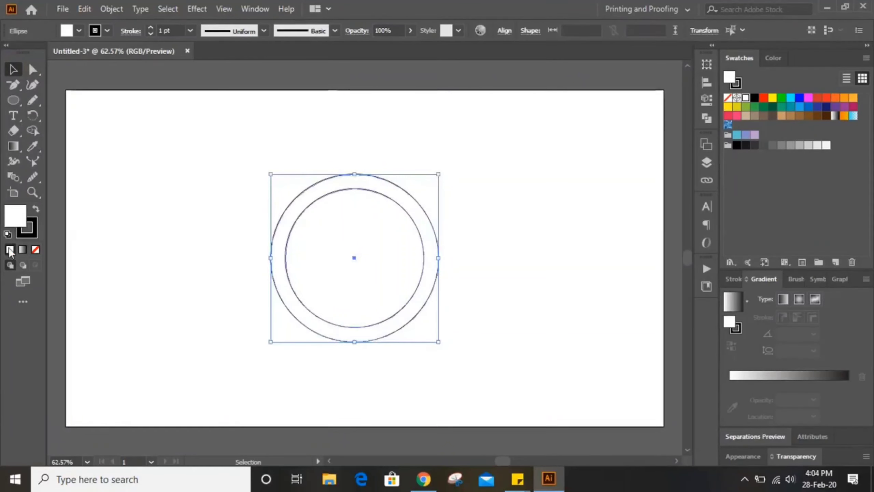
{"action": "left_click", "coordinate": [36, 250]}
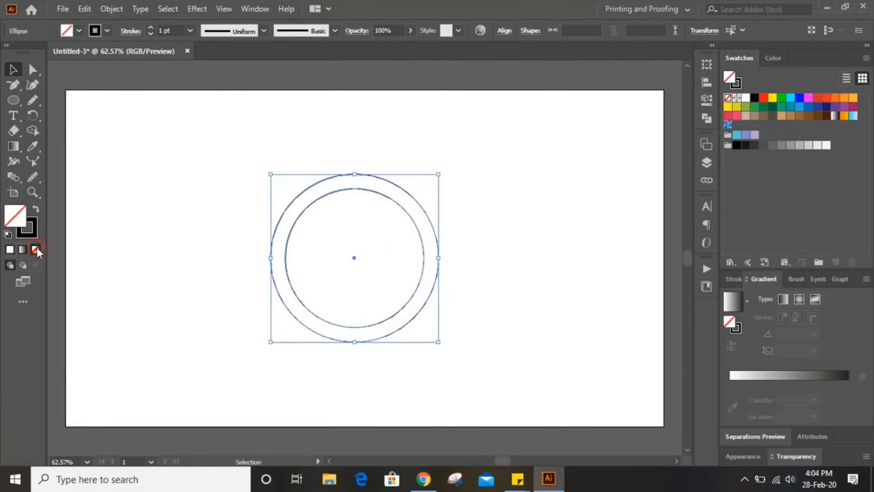
{"action": "left_click", "coordinate": [31, 229]}
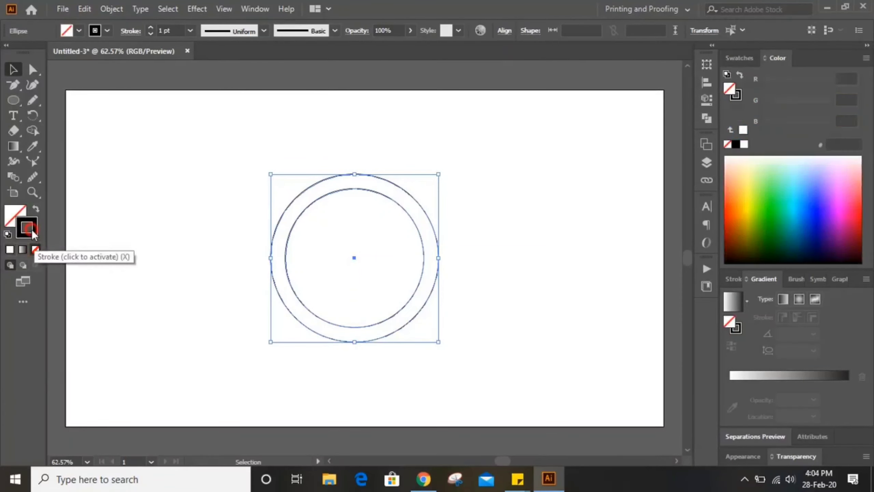
{"action": "left_click", "coordinate": [210, 230]}
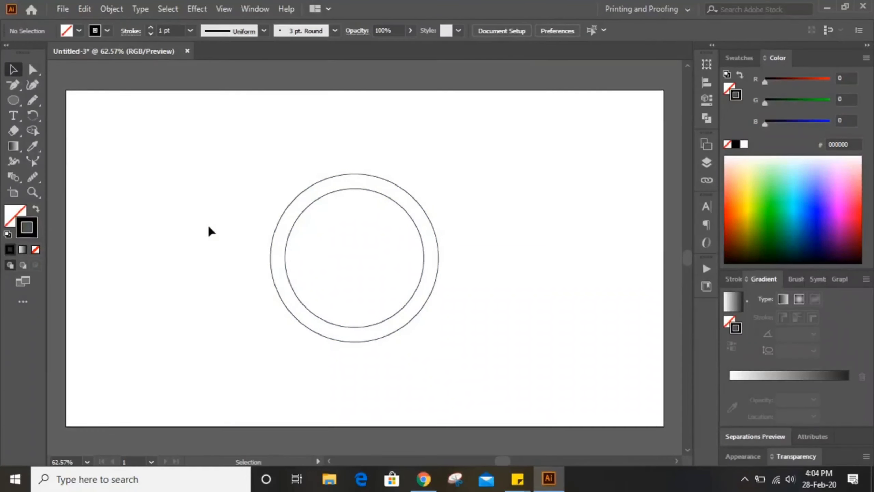
Draw a wavy curve with the Pen tool from inside the inner circle's lower half to just beyond the outer circle's right edge.
{"action": "key", "text": "a"}
{"action": "key", "text": "ctrl+equal"}
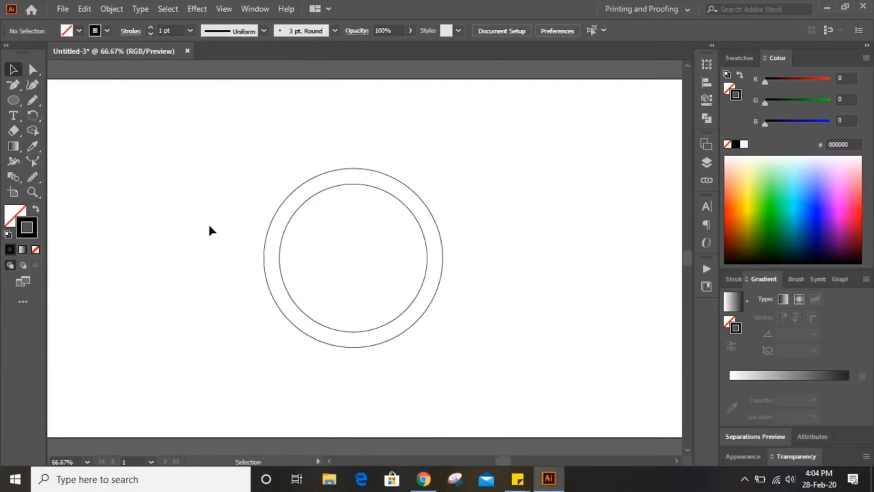
{"action": "key", "text": "ctrl+equal"}
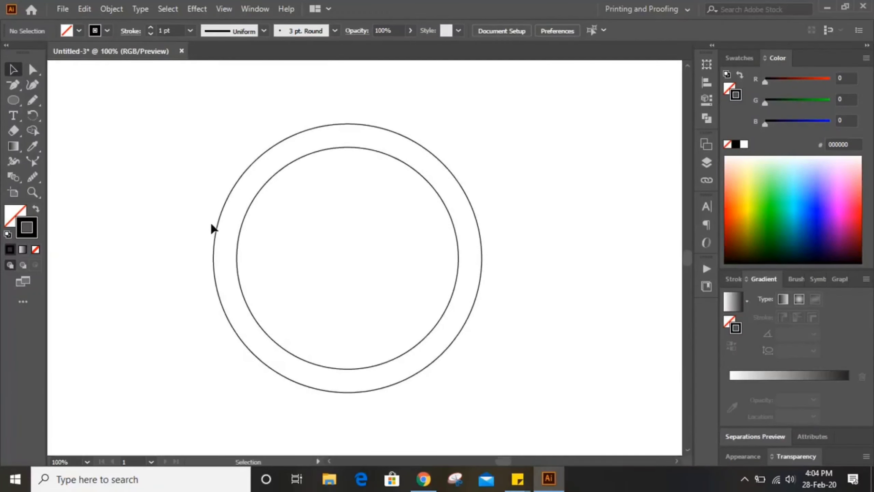
{"action": "left_click", "coordinate": [15, 88]}
{"action": "left_click", "coordinate": [64, 83]}
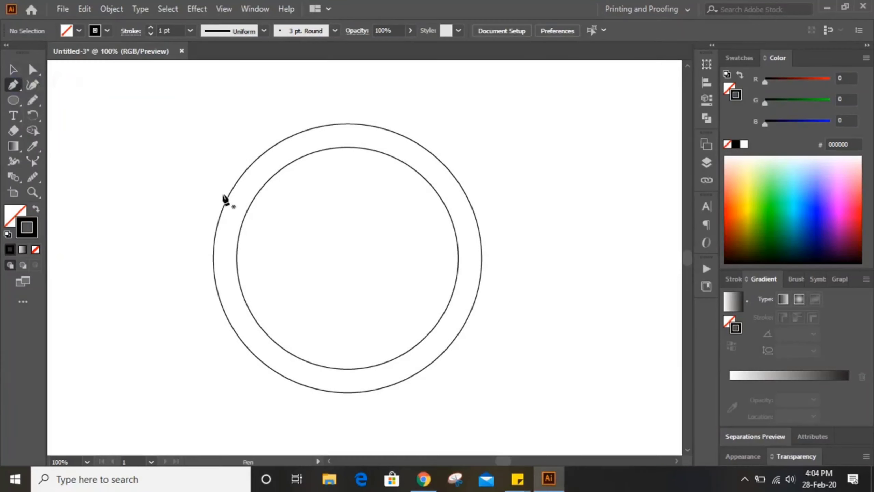
{"action": "left_click", "coordinate": [300, 283]}
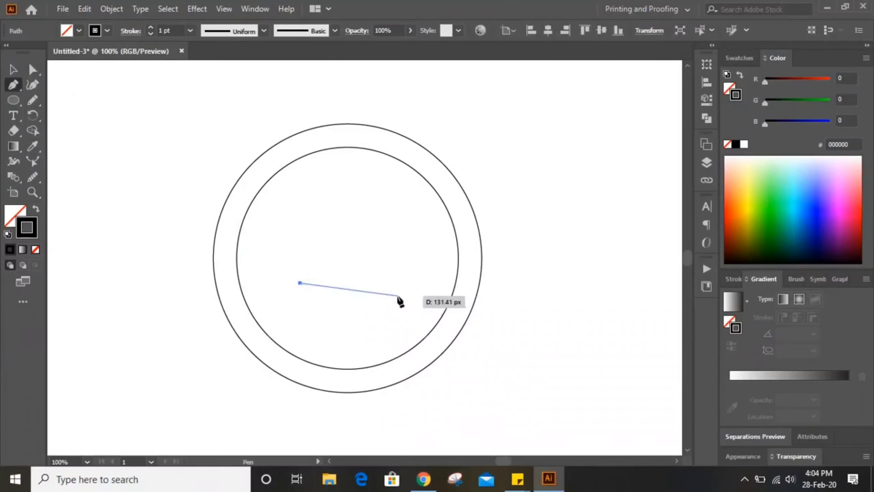
{"action": "left_click_drag", "start_coordinate": [395, 303], "coordinate": [431, 331]}
{"action": "left_click", "coordinate": [493, 282]}
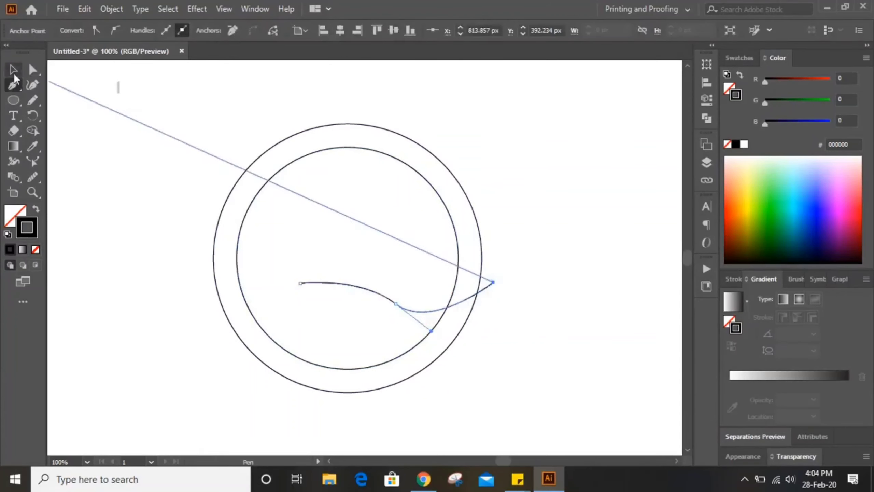
Smooth the bend in the middle of the wavy curve with the Smooth tool.
{"action": "left_click", "coordinate": [13, 70]}
{"action": "left_click", "coordinate": [174, 151]}
{"action": "left_click", "coordinate": [395, 303]}
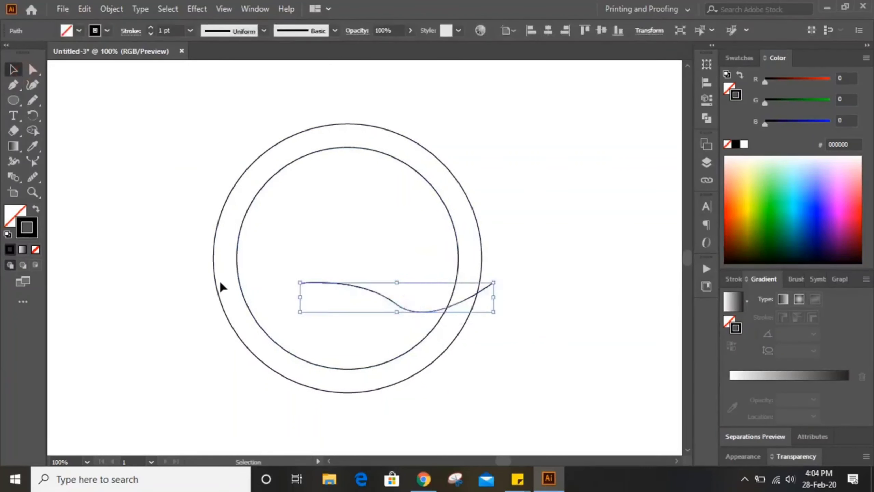
{"action": "left_click", "coordinate": [32, 177]}
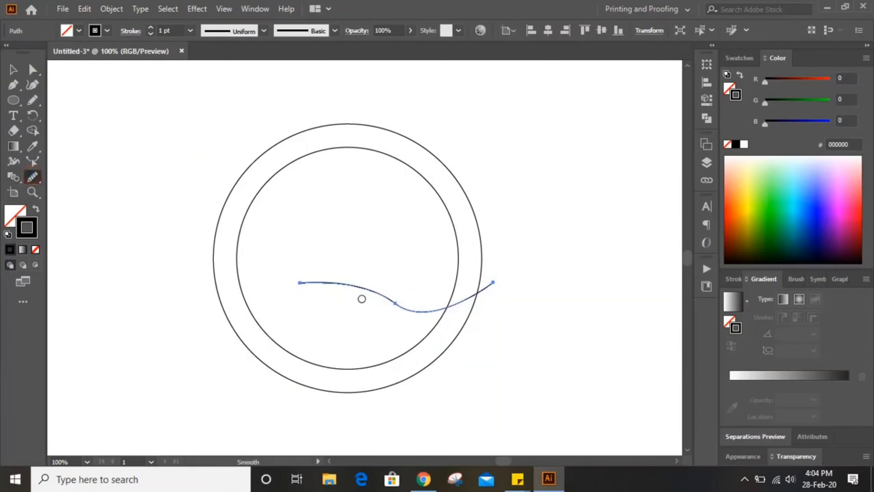
{"action": "mouse_move", "coordinate": [393, 301]}
{"action": "left_mouse_down"}
{"action": "mouse_move", "coordinate": [443, 312]}
{"action": "mouse_move", "coordinate": [295, 275]}
{"action": "mouse_move", "coordinate": [456, 306]}
{"action": "left_mouse_up"}
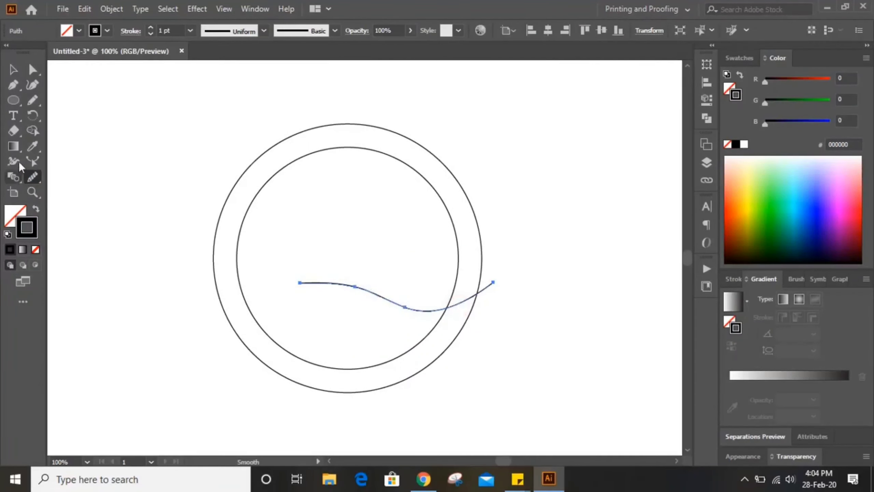
{"action": "left_click", "coordinate": [13, 71]}
{"action": "left_click", "coordinate": [139, 128]}
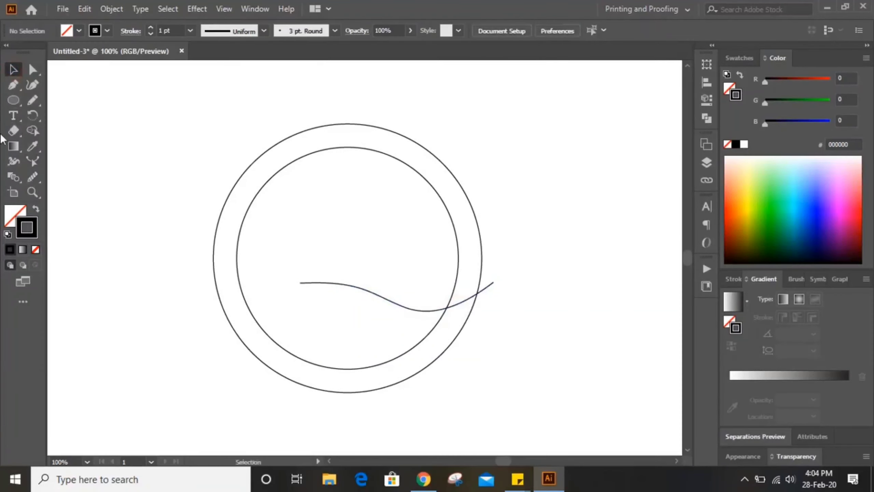
Continue the wavy path from its left end with a second, lower curve that ends just above its right end.
{"action": "left_click", "coordinate": [14, 87]}
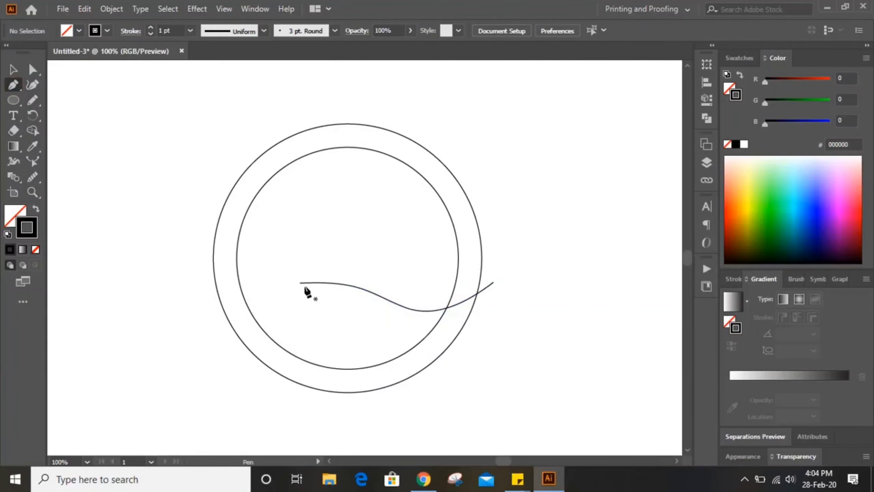
{"action": "mouse_move", "coordinate": [300, 283]}
{"action": "left_mouse_down"}
{"action": "mouse_move", "coordinate": [328, 308]}
{"action": "mouse_move", "coordinate": [409, 343]}
{"action": "mouse_move", "coordinate": [397, 321]}
{"action": "mouse_move", "coordinate": [428, 351]}
{"action": "left_mouse_up"}
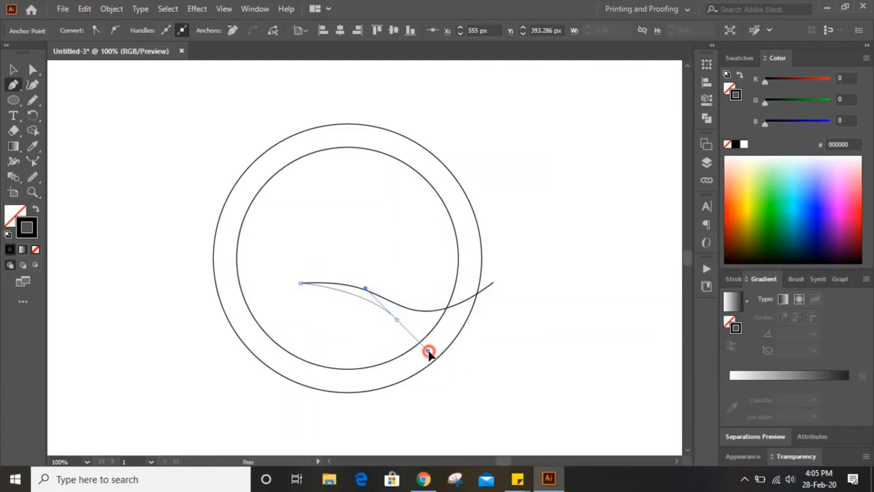
{"action": "left_click", "coordinate": [492, 278]}
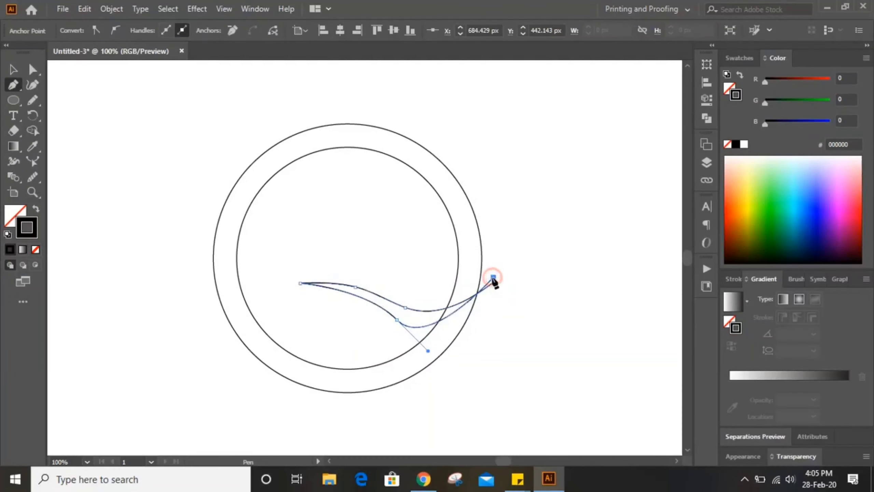
{"action": "left_click", "coordinate": [13, 69]}
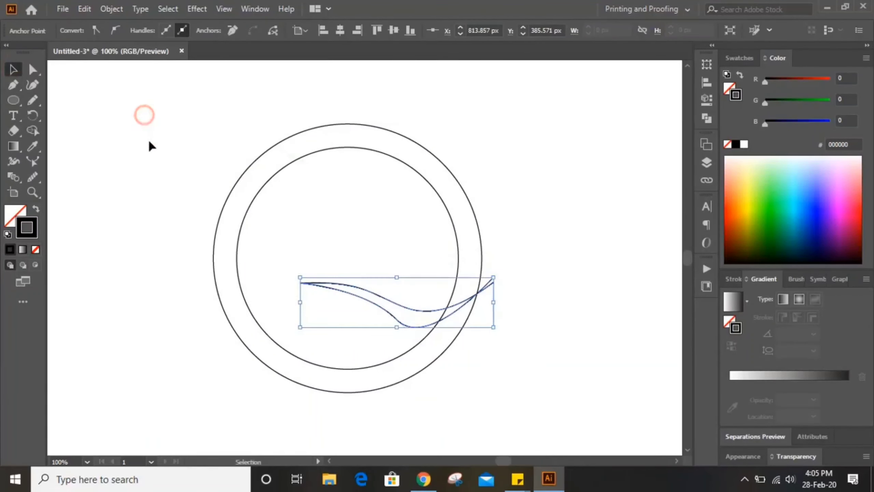
{"action": "left_click", "coordinate": [145, 116]}
Smooth the lower curve of the wave shape with the Smooth tool.
{"action": "scroll", "coordinate": [193, 196], "scroll_direction": "down", "scroll_amount": 3}
{"action": "left_click", "coordinate": [388, 235]}
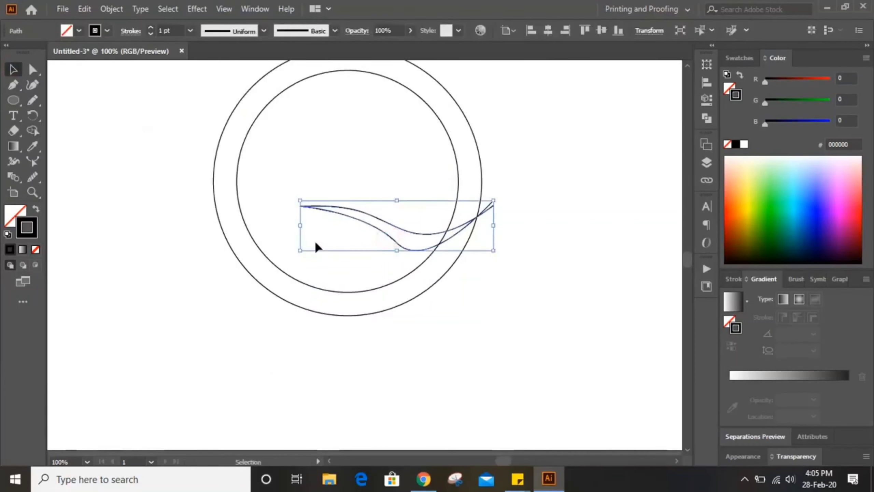
{"action": "key", "text": "ctrl+plus"}
{"action": "key", "text": "ctrl+plus"}
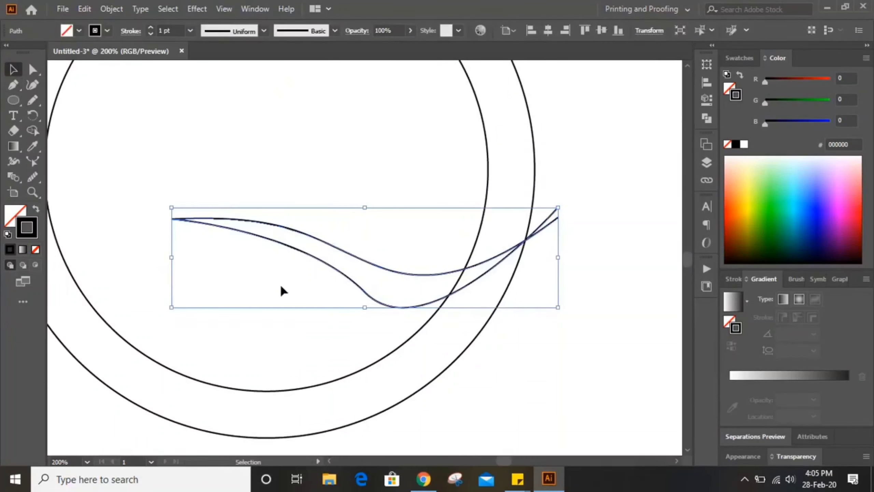
{"action": "left_click", "coordinate": [33, 177]}
{"action": "mouse_move", "coordinate": [363, 295]}
{"action": "left_mouse_down"}
{"action": "mouse_move", "coordinate": [412, 310]}
{"action": "mouse_move", "coordinate": [349, 283]}
{"action": "mouse_move", "coordinate": [452, 297]}
{"action": "mouse_move", "coordinate": [378, 300]}
{"action": "mouse_move", "coordinate": [482, 289]}
{"action": "mouse_move", "coordinate": [382, 298]}
{"action": "mouse_move", "coordinate": [358, 262]}
{"action": "mouse_move", "coordinate": [287, 248]}
{"action": "mouse_move", "coordinate": [364, 281]}
{"action": "left_mouse_up"}
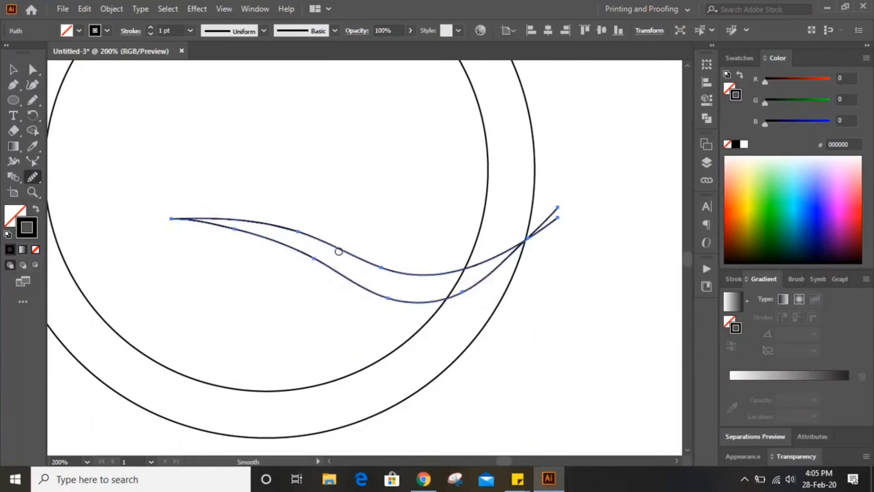
{"action": "left_click", "coordinate": [13, 70]}
{"action": "left_click", "coordinate": [546, 353]}
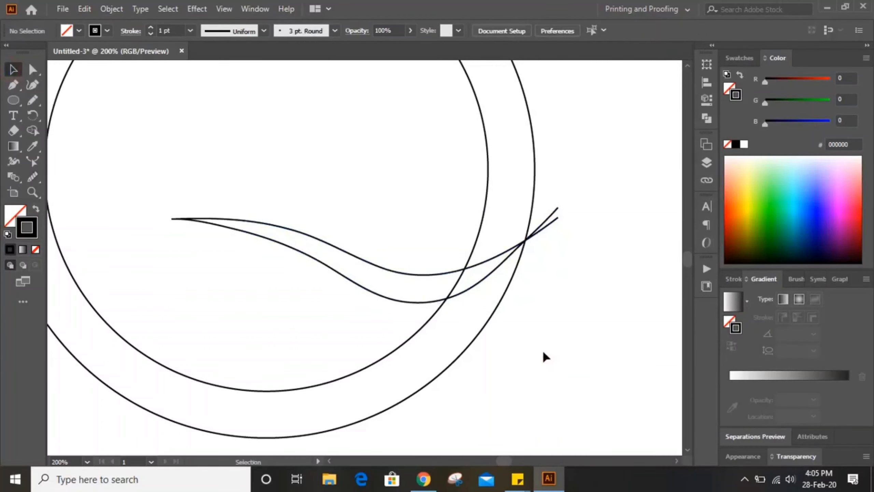
Draw a second, closed wave shape below the first with the Pen tool, meeting the outer circle on its right side.
{"action": "scroll", "coordinate": [539, 344], "scroll_direction": "down", "scroll_amount": 4}
{"action": "scroll", "coordinate": [536, 330], "scroll_direction": "down", "scroll_amount": 1}
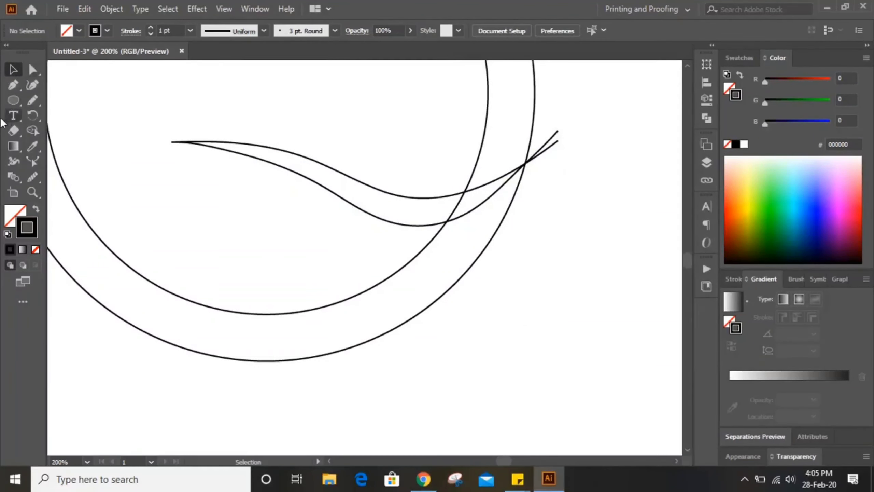
{"action": "left_click", "coordinate": [12, 84]}
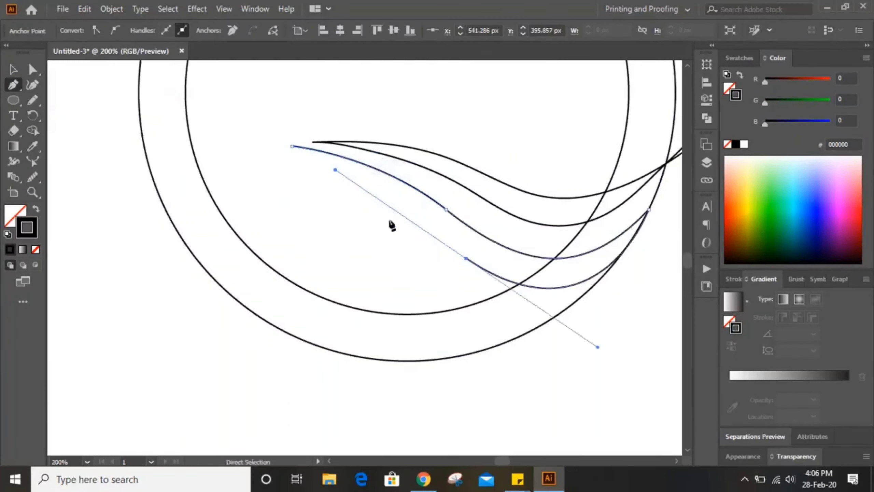
{"action": "left_click_drag", "start_coordinate": [468, 259], "coordinate": [181, 108]}
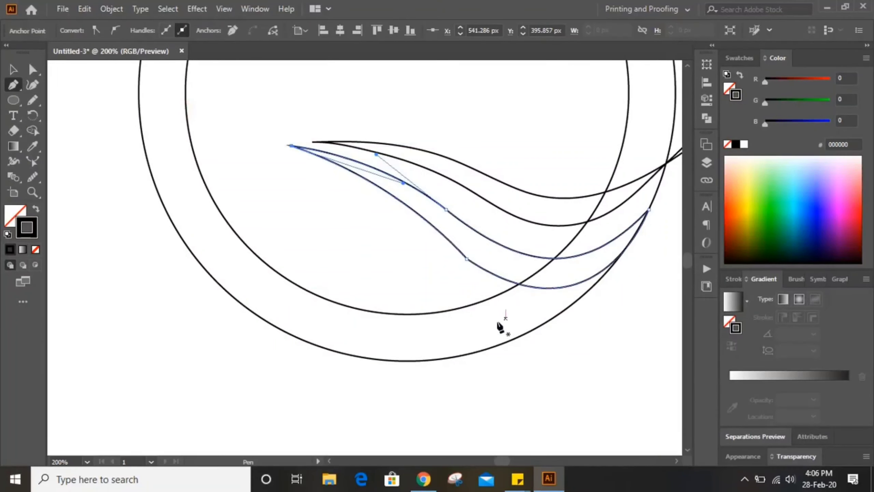
Round the middle corner point on the second wave's lower edge to a radius of about 101 px.
{"action": "left_click", "coordinate": [32, 69]}
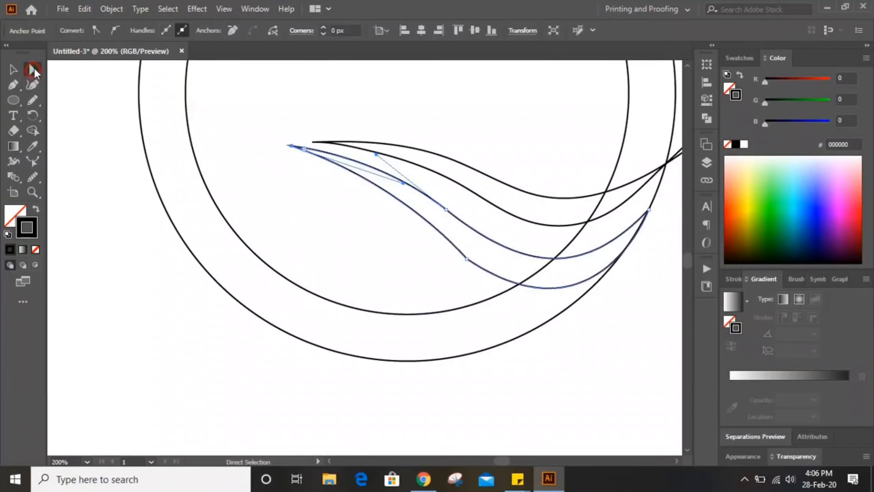
{"action": "left_click", "coordinate": [467, 259]}
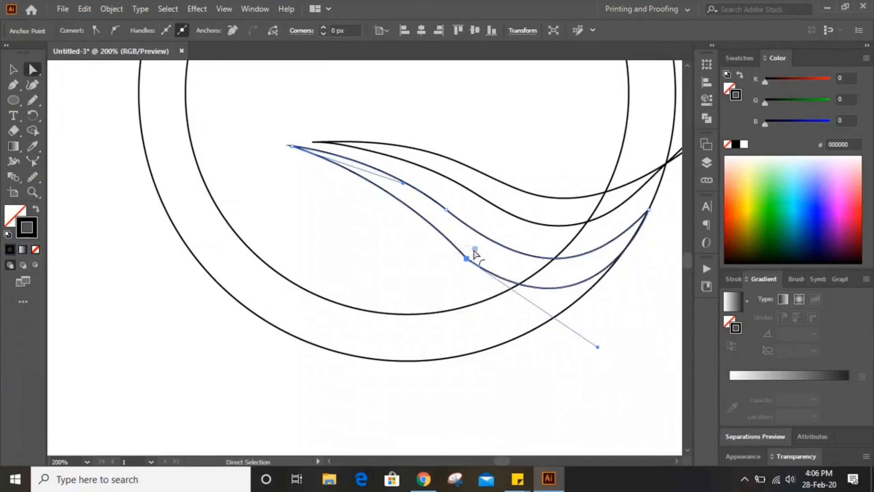
{"action": "left_click_drag", "start_coordinate": [474, 249], "coordinate": [562, 88]}
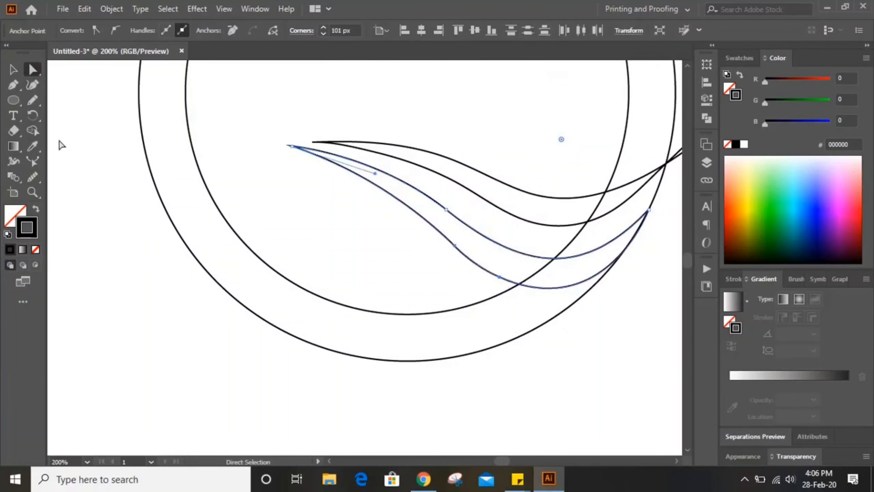
{"action": "left_click", "coordinate": [14, 70]}
{"action": "left_click", "coordinate": [96, 259]}
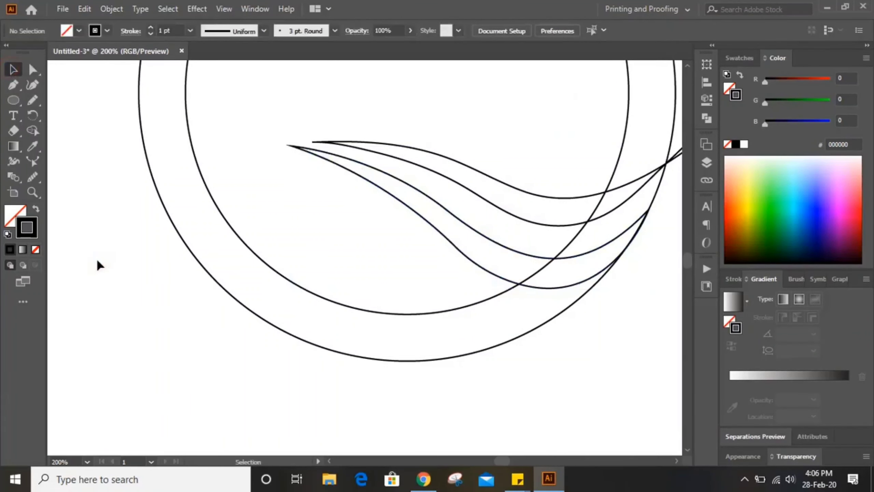
Smooth the lower edge of the second wave shape with the Smooth tool.
{"action": "scroll", "coordinate": [145, 287], "scroll_direction": "up", "scroll_amount": 1}
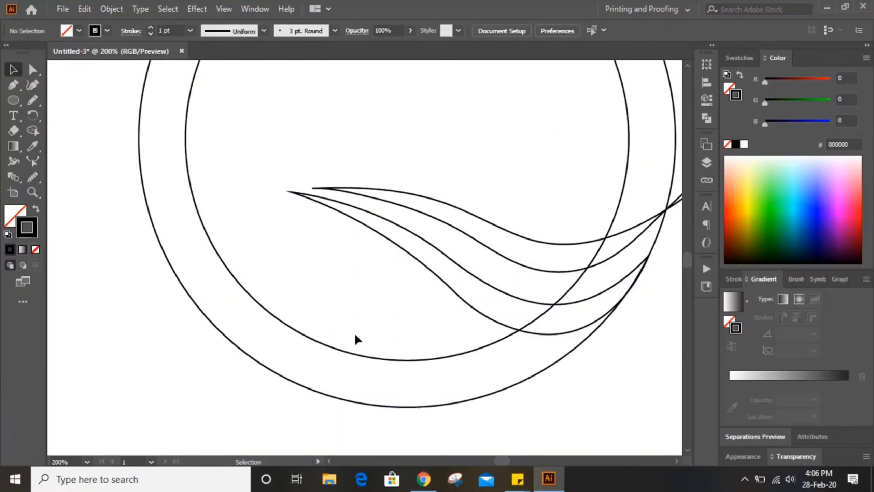
{"action": "left_click", "coordinate": [675, 460]}
{"action": "key", "text": "ctrl+plus"}
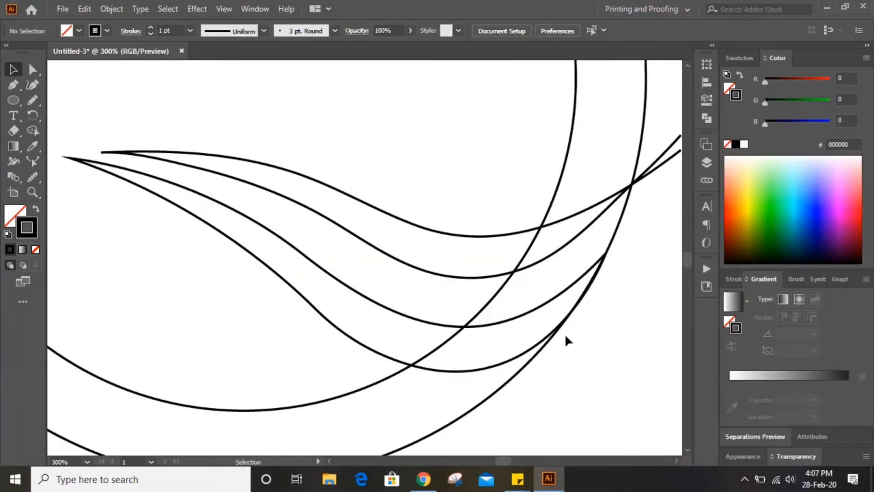
{"action": "left_click", "coordinate": [349, 337]}
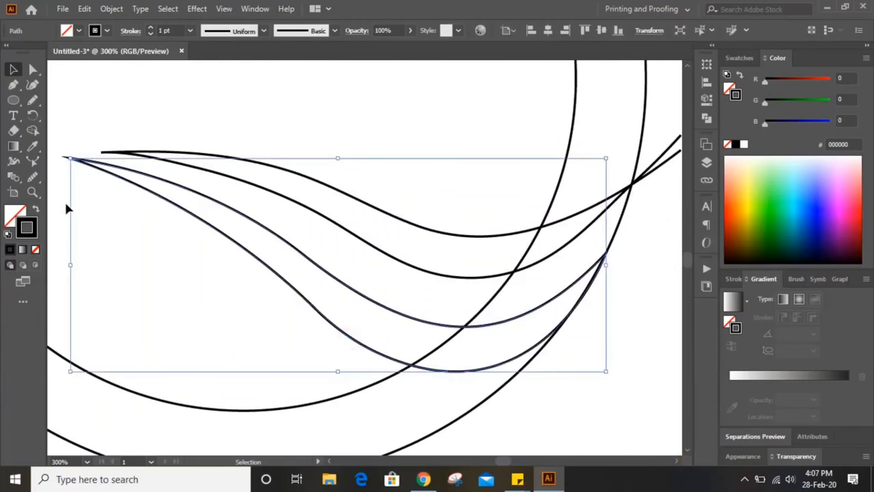
{"action": "left_click", "coordinate": [37, 175]}
{"action": "mouse_move", "coordinate": [309, 308]}
{"action": "left_mouse_down"}
{"action": "mouse_move", "coordinate": [408, 354]}
{"action": "mouse_move", "coordinate": [331, 315]}
{"action": "mouse_move", "coordinate": [270, 268]}
{"action": "mouse_move", "coordinate": [303, 252]}
{"action": "mouse_move", "coordinate": [210, 189]}
{"action": "left_mouse_up"}
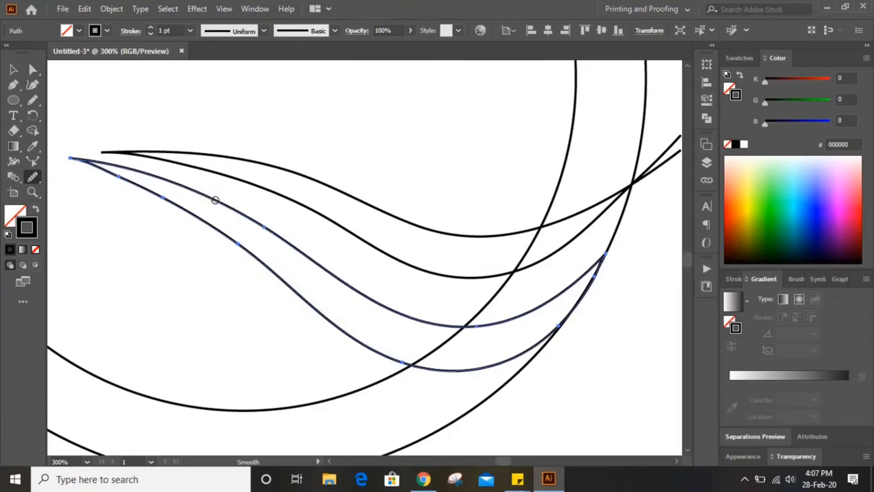
{"action": "left_click_drag", "start_coordinate": [237, 241], "coordinate": [332, 313]}
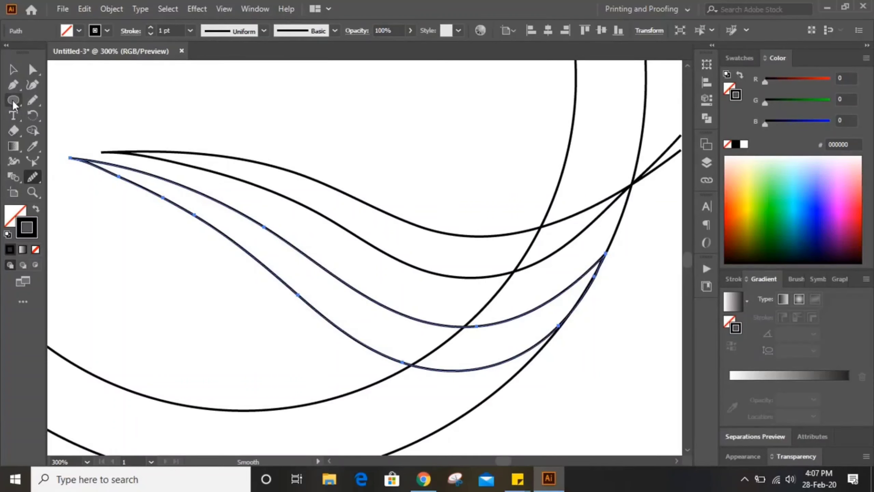
Draw the upper curve of a third wave below the second with the Pen tool, from inside the inner circle to beyond the outer circle.
{"action": "left_click", "coordinate": [13, 70]}
{"action": "left_click", "coordinate": [233, 114]}
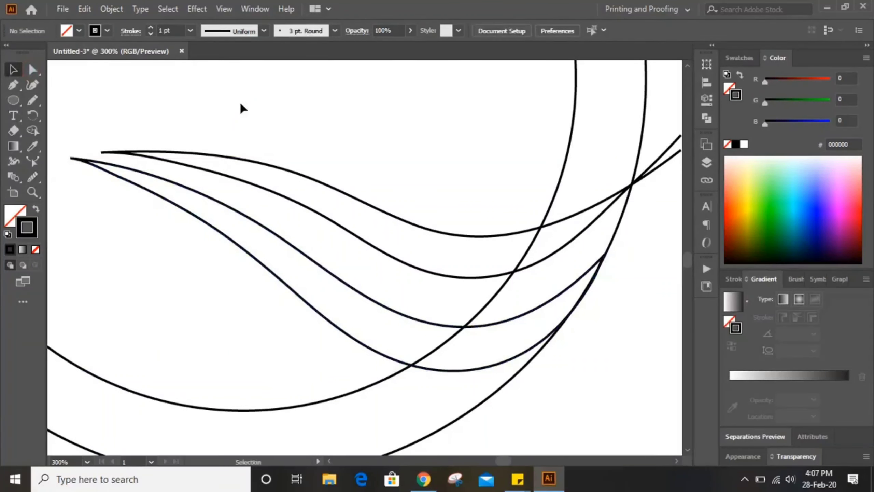
{"action": "key", "text": "ctrl+1"}
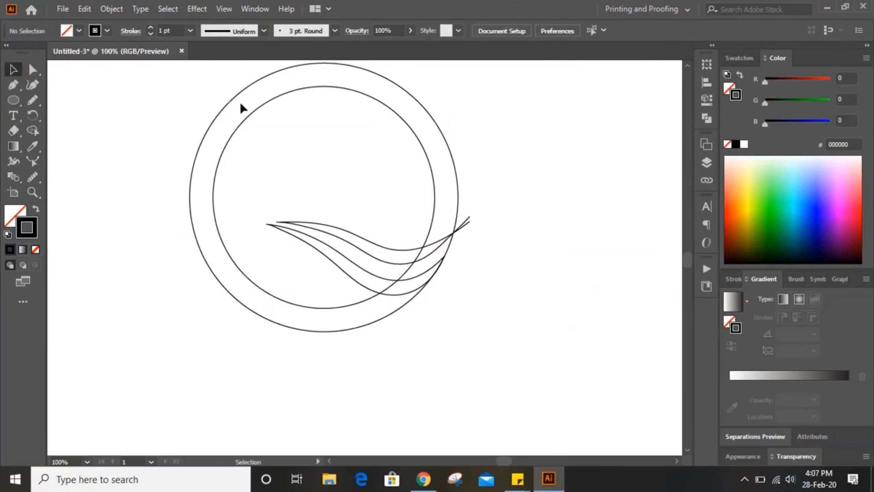
{"action": "scroll", "coordinate": [484, 277], "scroll_direction": "up", "scroll_amount": 2}
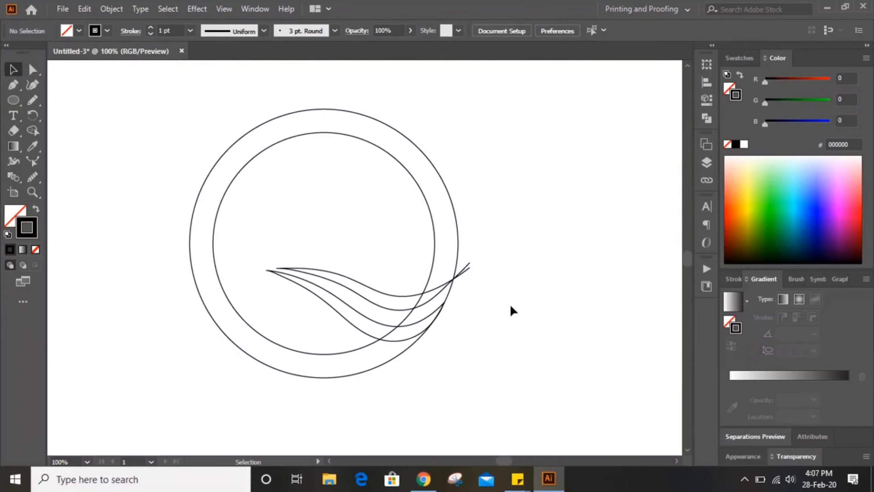
{"action": "scroll", "coordinate": [517, 299], "scroll_direction": "down", "scroll_amount": 1}
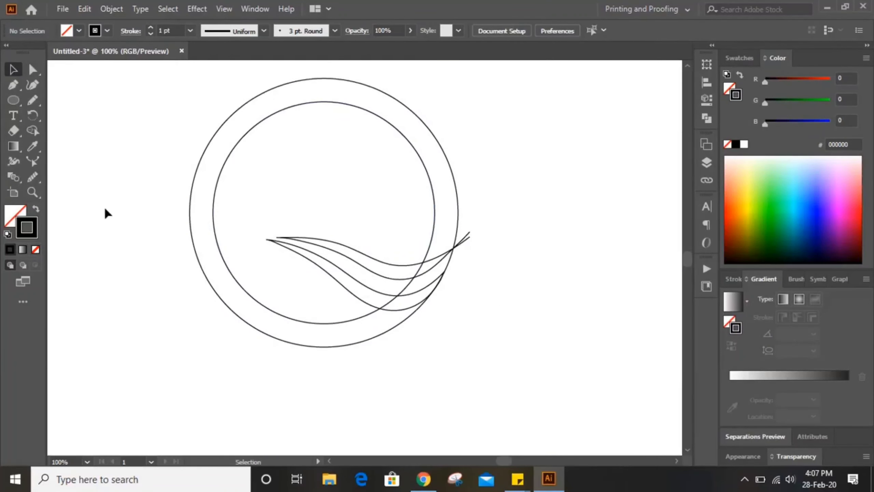
{"action": "left_click", "coordinate": [12, 85]}
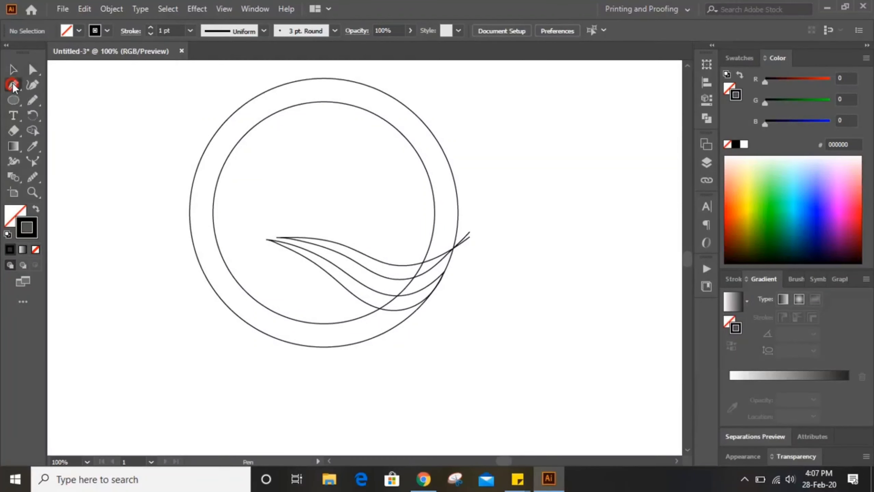
{"action": "left_click", "coordinate": [243, 243]}
{"action": "left_click_drag", "start_coordinate": [338, 301], "coordinate": [387, 357]}
{"action": "left_click", "coordinate": [445, 311]}
{"action": "key", "text": "Escape"}
Draw the third wave's lower curve with the Pen tool, from its left tip through the bottom of the ring to the upper curve's right end.
{"action": "left_click", "coordinate": [242, 243]}
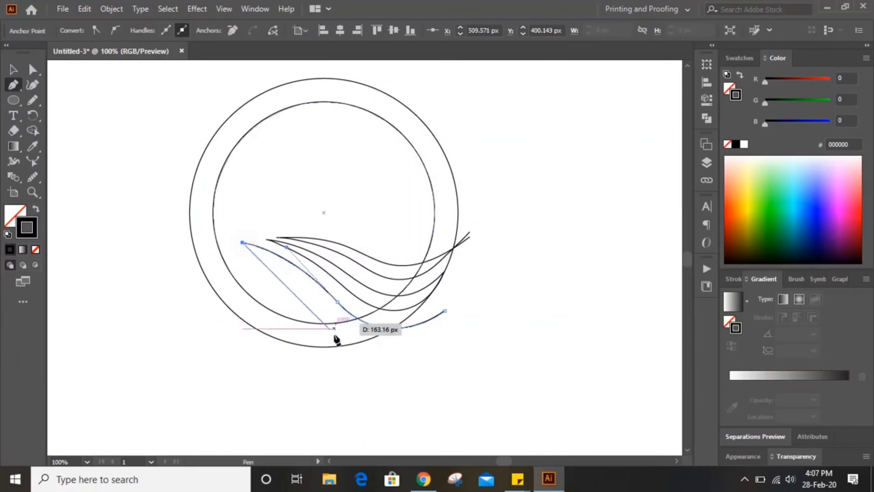
{"action": "left_click_drag", "start_coordinate": [313, 310], "coordinate": [334, 352]}
{"action": "key", "text": "ctrl+="}
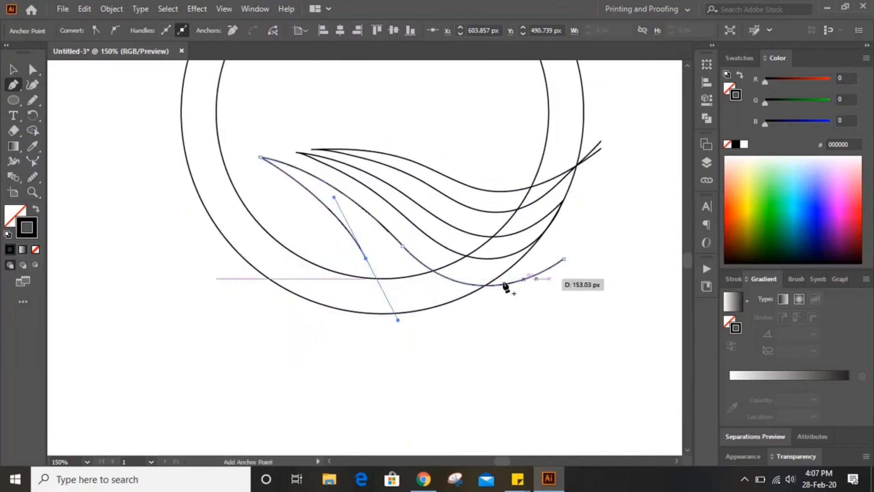
{"action": "left_click", "coordinate": [524, 274]}
{"action": "key", "text": "v"}
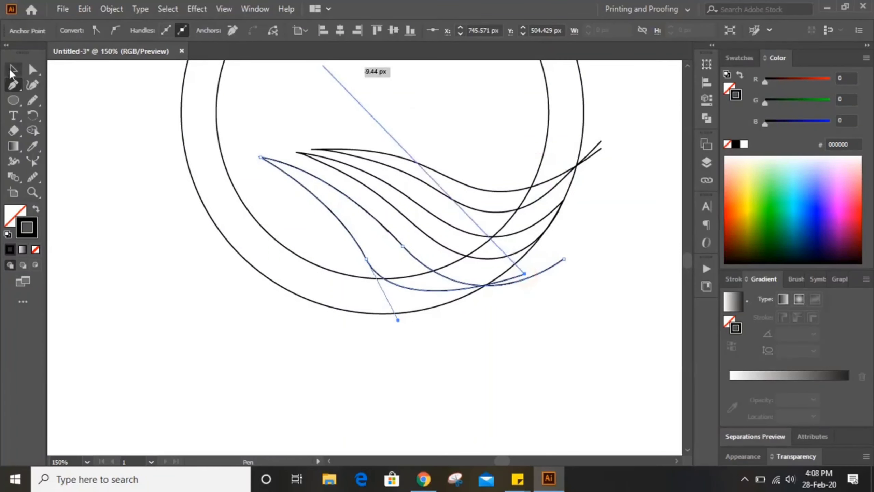
{"action": "left_click", "coordinate": [184, 291]}
{"action": "scroll", "coordinate": [188, 295], "scroll_direction": "up", "scroll_amount": 3}
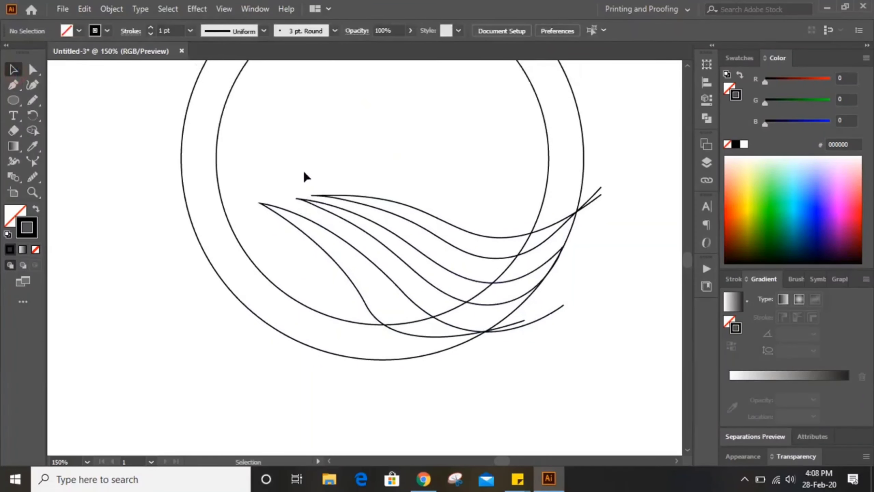
Rotate all three waves slightly counterclockwise and enlarge them so the lowest wave's left tip meets the inner circle.
{"action": "left_click_drag", "start_coordinate": [310, 175], "coordinate": [351, 283]}
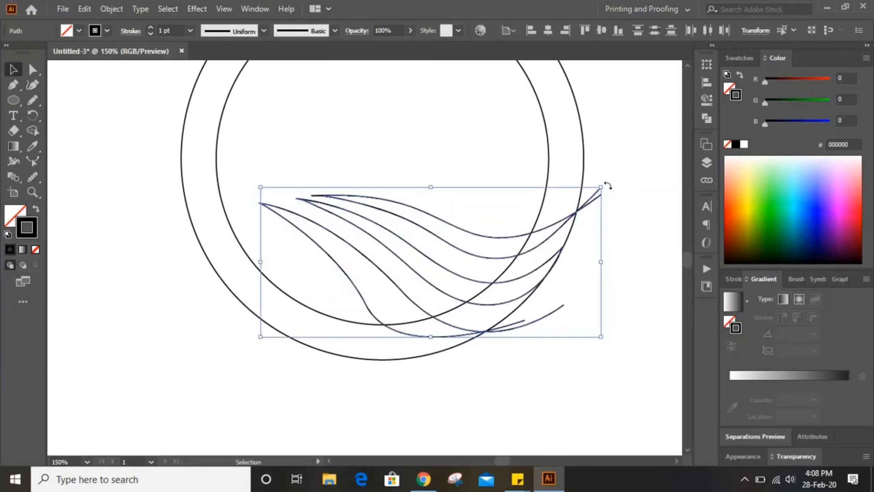
{"action": "left_click_drag", "start_coordinate": [606, 185], "coordinate": [591, 149]}
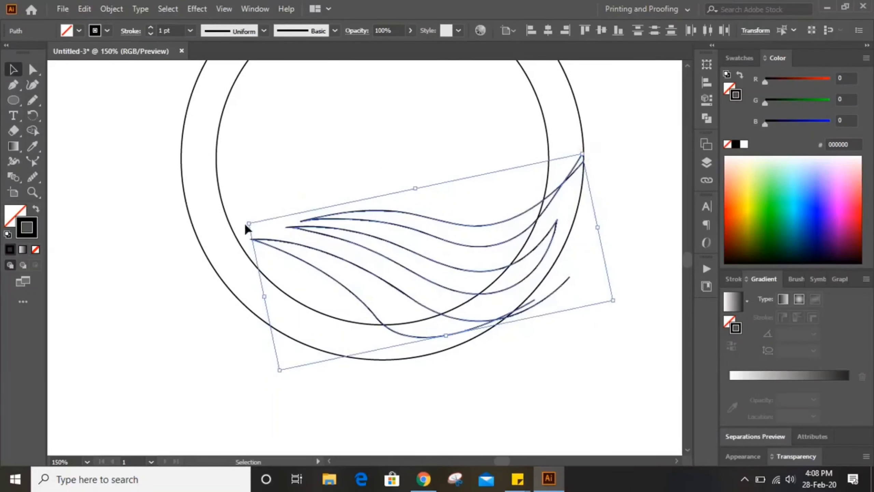
{"action": "left_click_drag", "start_coordinate": [248, 224], "coordinate": [236, 213]}
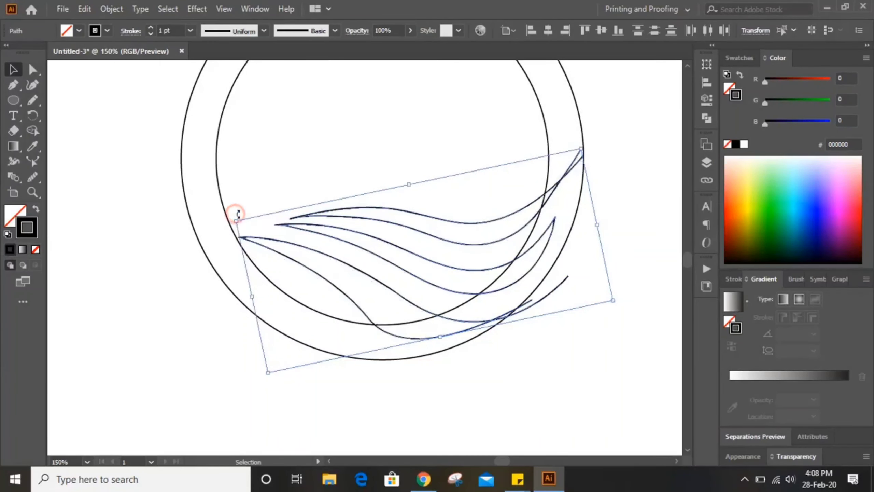
Enlarge the middle wave so its right tip reaches the outer circle.
{"action": "left_click", "coordinate": [615, 250]}
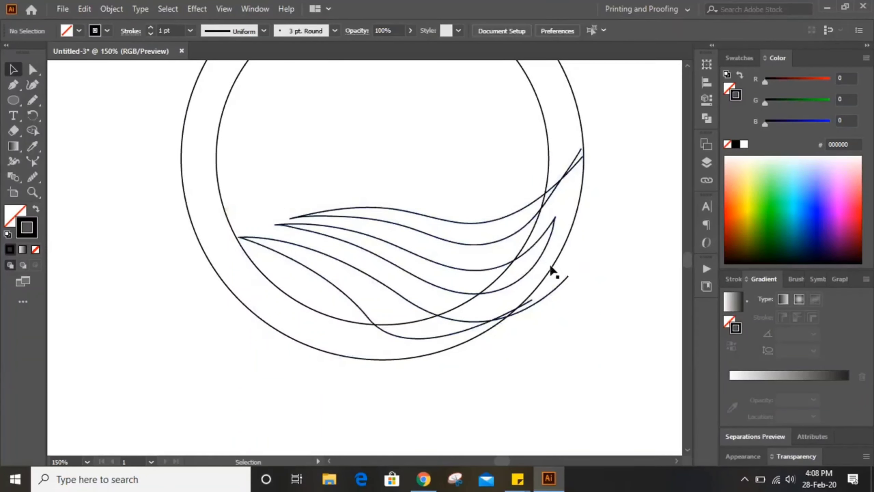
{"action": "left_click", "coordinate": [539, 261]}
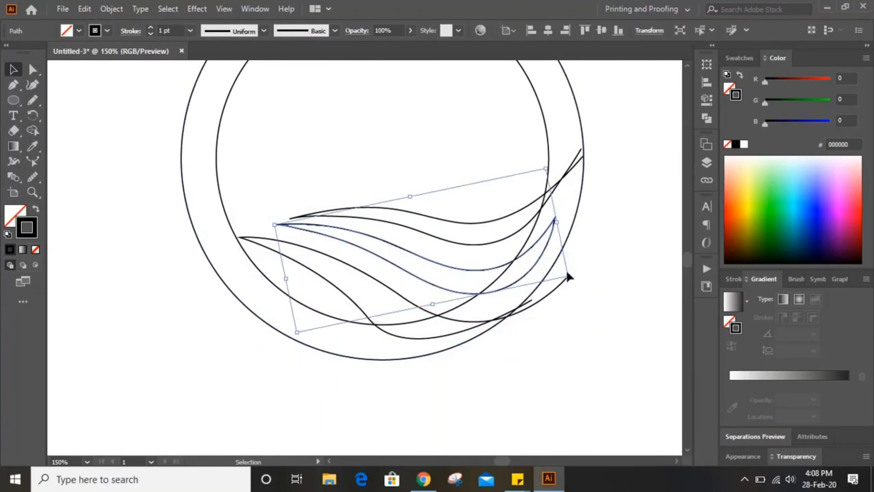
{"action": "left_click_drag", "start_coordinate": [568, 277], "coordinate": [587, 287]}
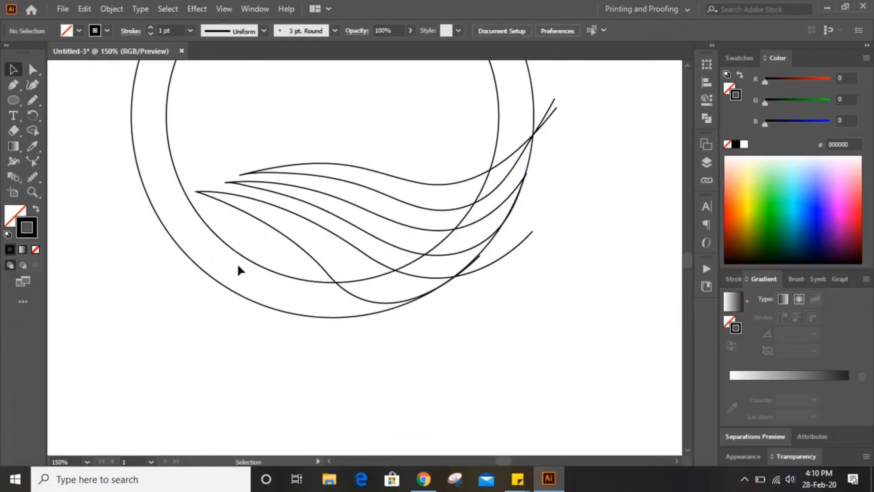
Draw an open S-shaped curve below the waves with the Pen tool, from the outer circle's left edge to beyond its lower right edge.
{"action": "left_click", "coordinate": [13, 87]}
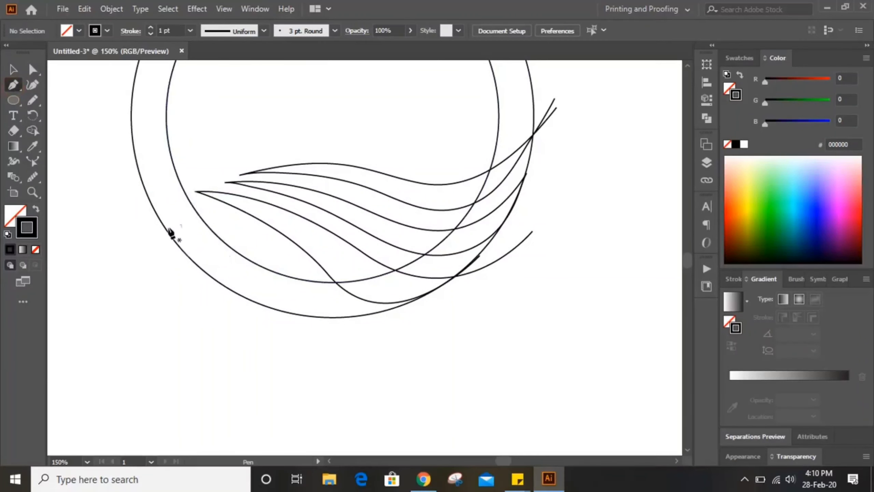
{"action": "left_click", "coordinate": [157, 214]}
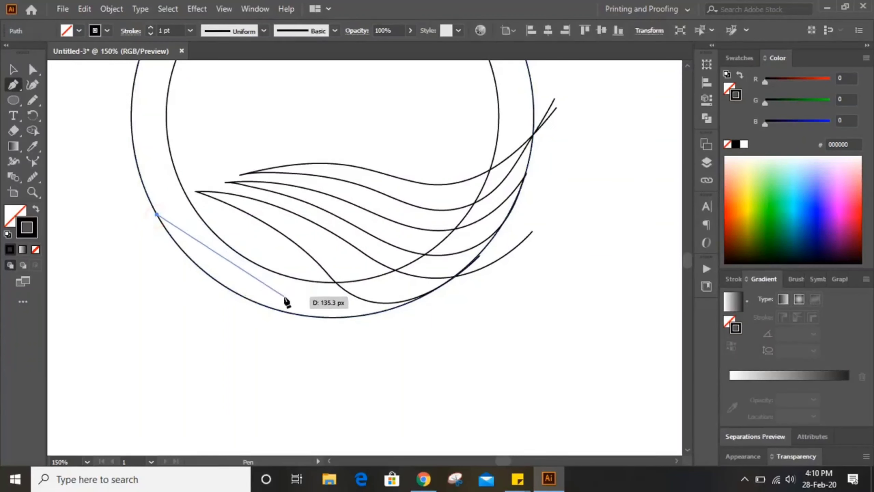
{"action": "left_click_drag", "start_coordinate": [288, 277], "coordinate": [371, 350]}
{"action": "left_click_drag", "start_coordinate": [460, 317], "coordinate": [12, 50]}
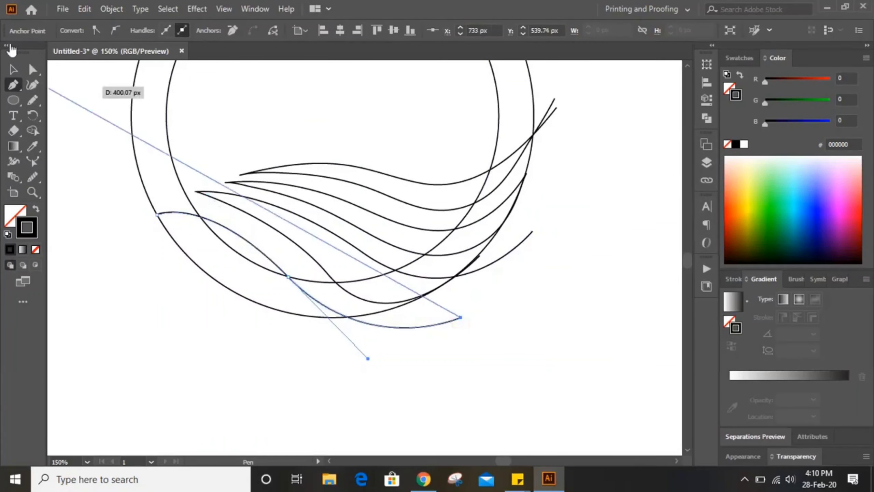
{"action": "left_click", "coordinate": [13, 70]}
{"action": "left_click", "coordinate": [146, 303]}
Select all the circles and waves and choose turquoise 57FFDB as the fill color for the Shape Builder tool.
{"action": "key", "text": "ctrl+minus"}
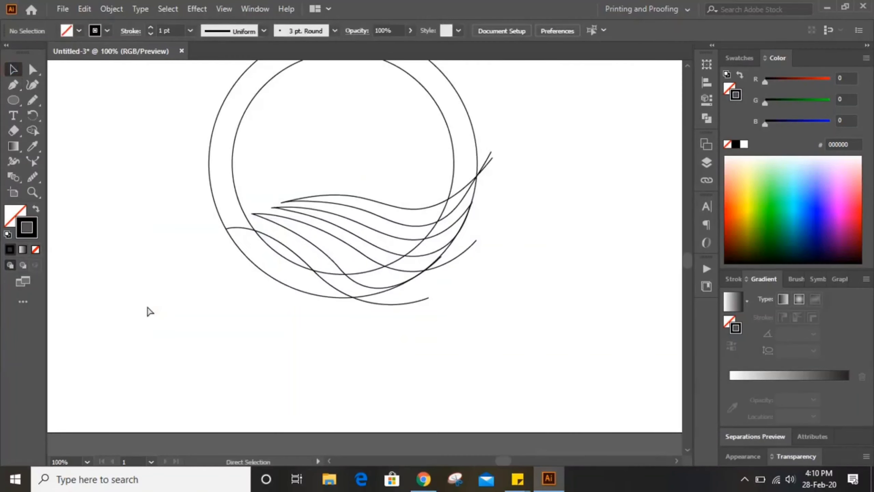
{"action": "scroll", "coordinate": [451, 302], "scroll_direction": "up", "scroll_amount": 2}
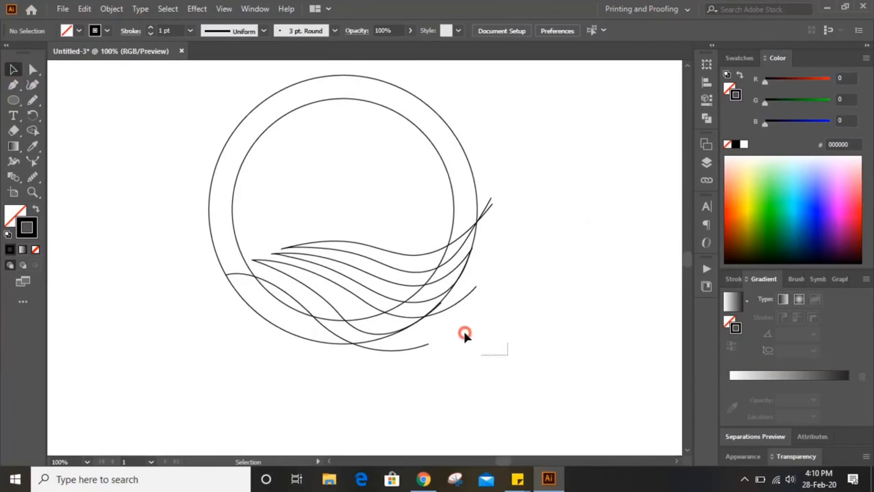
{"action": "left_click_drag", "start_coordinate": [463, 330], "coordinate": [173, 108]}
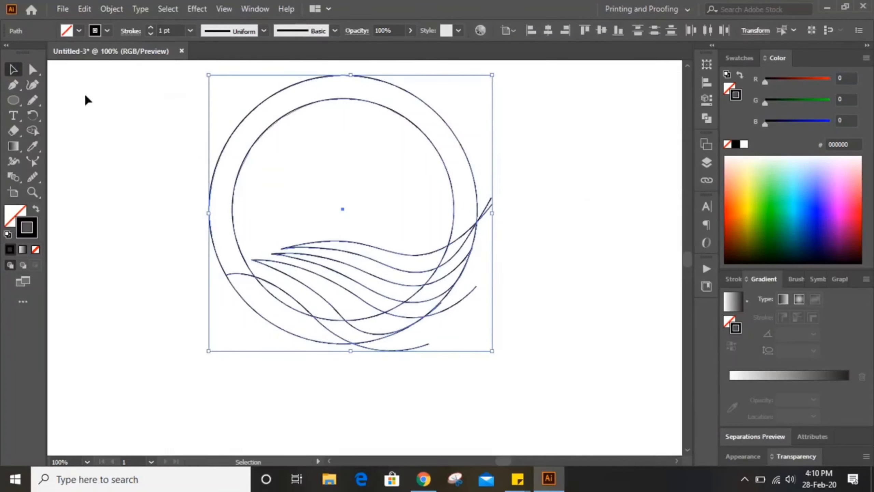
{"action": "left_click", "coordinate": [32, 130]}
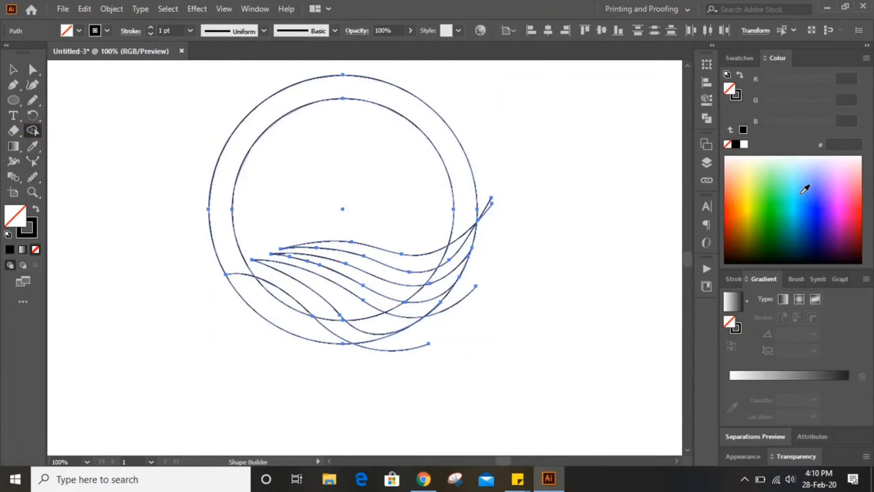
{"action": "left_click", "coordinate": [790, 186]}
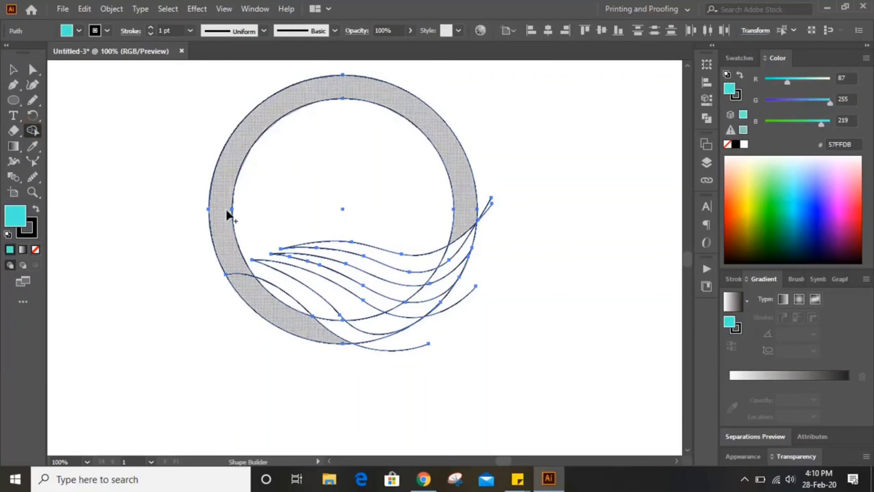
{"action": "left_click", "coordinate": [28, 232]}
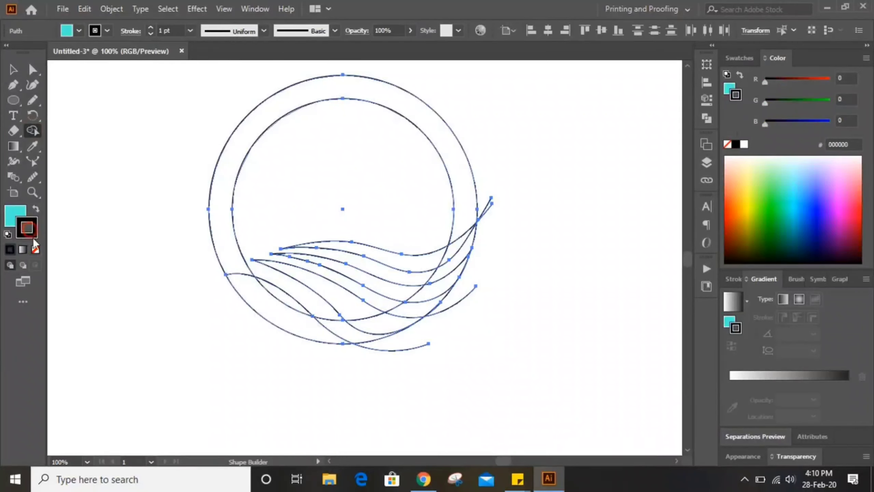
{"action": "left_click", "coordinate": [15, 219]}
{"action": "key", "text": "ctrl+="}
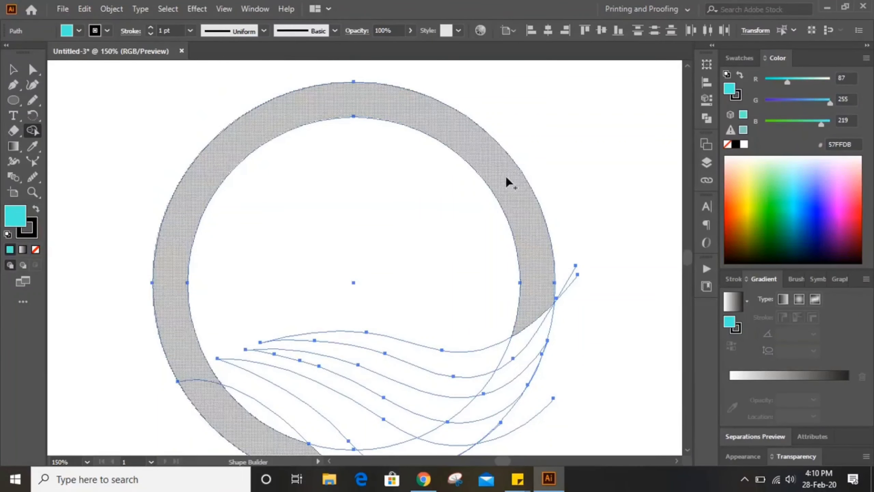
{"action": "scroll", "coordinate": [308, 276], "scroll_direction": "down", "scroll_amount": 3}
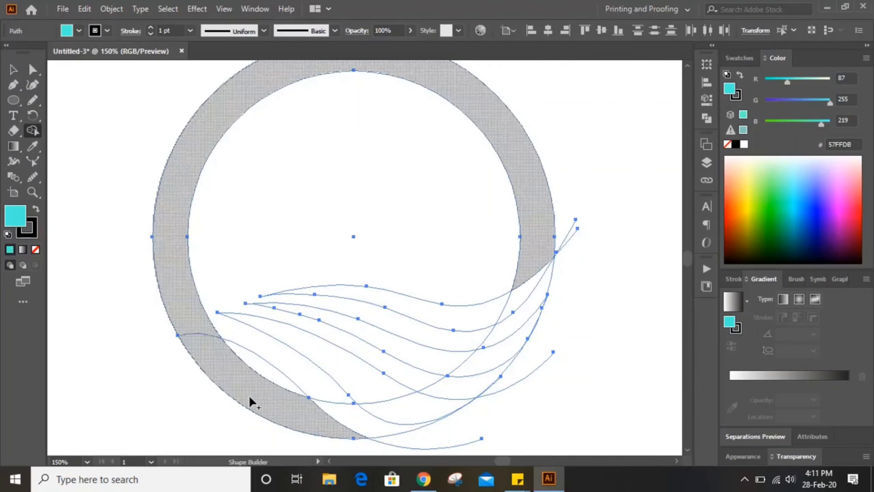
Apply the turquoise 57FFDB color to the stroke of all the artwork, leaving the fill empty, and deselect it.
{"action": "left_click", "coordinate": [13, 69]}
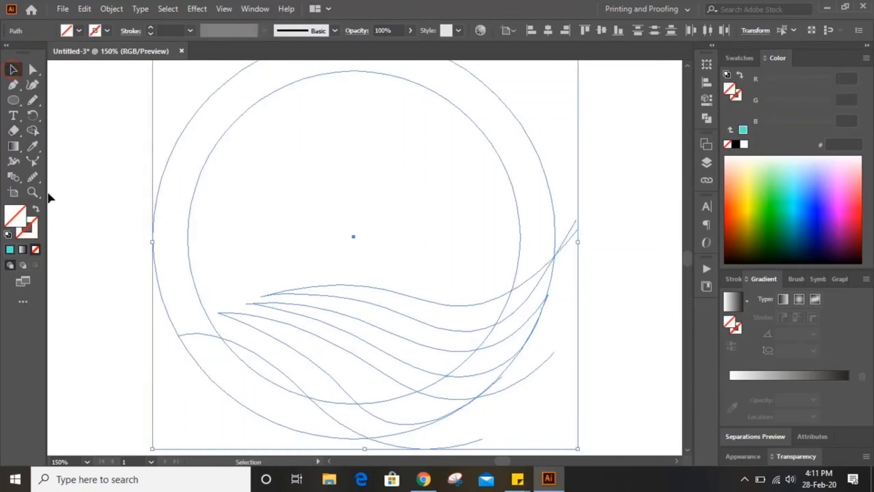
{"action": "left_click", "coordinate": [35, 236]}
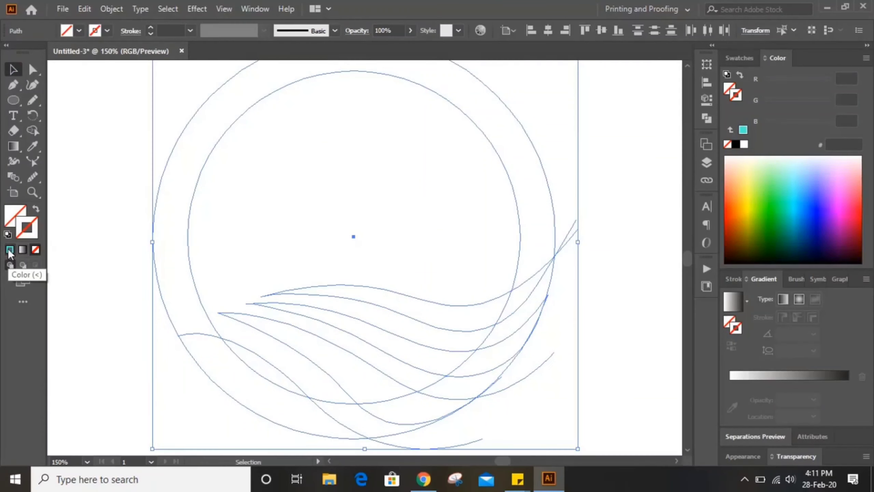
{"action": "left_click", "coordinate": [9, 249]}
{"action": "left_click", "coordinate": [98, 309]}
Stretch the lowest open curve to the left so its end crosses the outer circle.
{"action": "scroll", "coordinate": [196, 248], "scroll_direction": "down", "scroll_amount": 3}
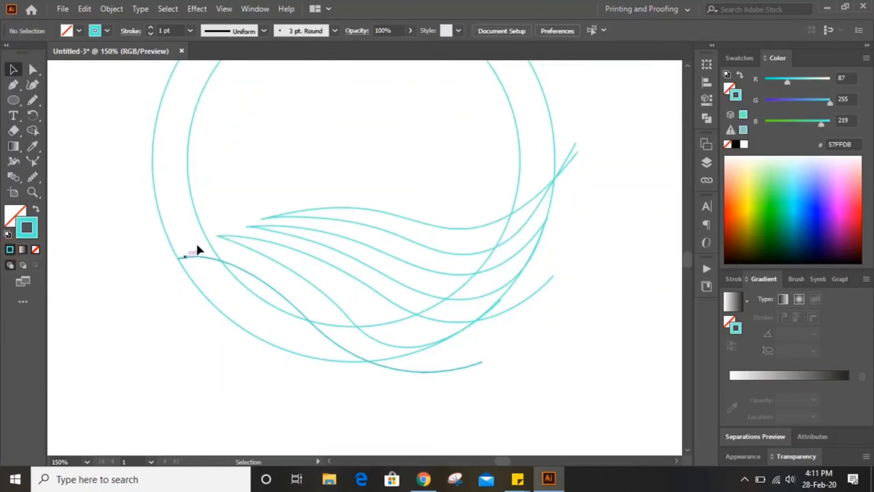
{"action": "left_click", "coordinate": [194, 258]}
{"action": "left_click", "coordinate": [180, 258]}
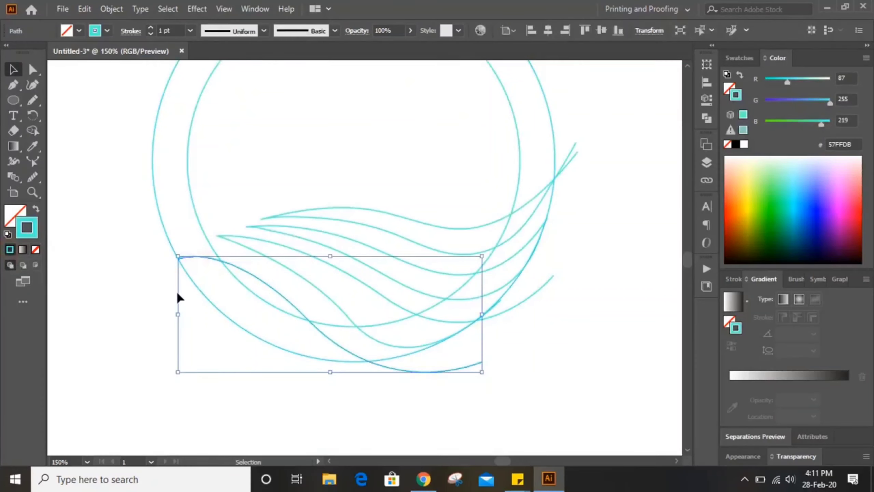
{"action": "left_click_drag", "start_coordinate": [178, 312], "coordinate": [170, 313]}
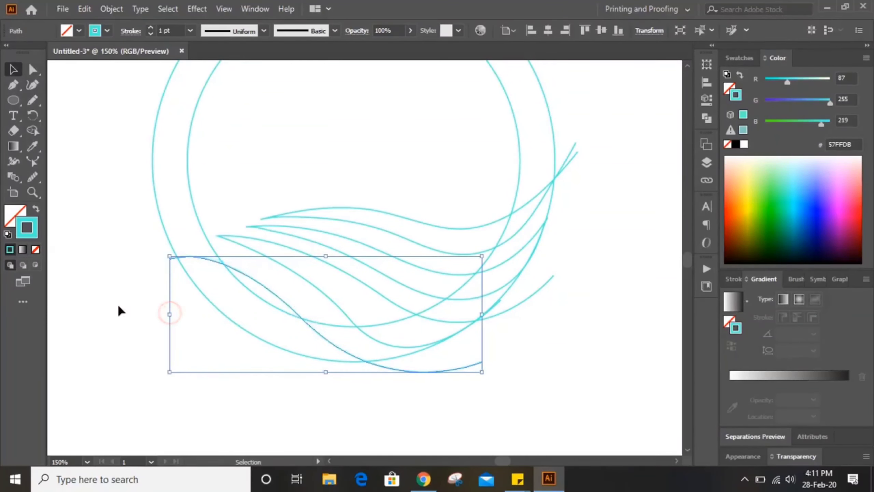
{"action": "left_click", "coordinate": [110, 270]}
Select all the circles and waves and fill the upper ring segment with orange FFA948 using the Shape Builder tool.
{"action": "key", "text": "ctrl+minus"}
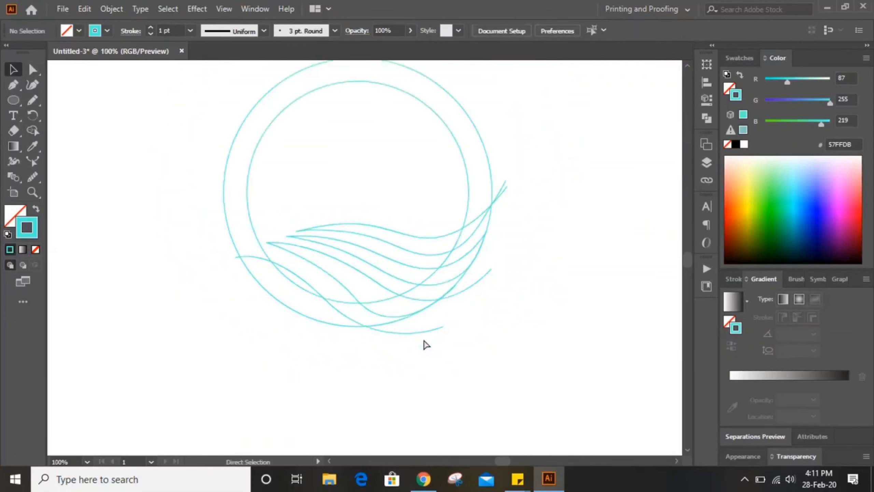
{"action": "left_click_drag", "start_coordinate": [518, 334], "coordinate": [202, 92]}
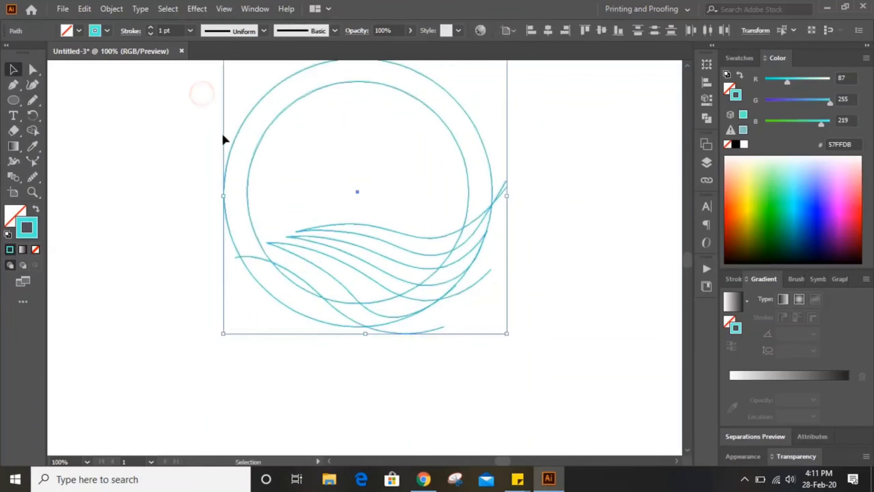
{"action": "scroll", "coordinate": [204, 161], "scroll_direction": "up", "scroll_amount": 2}
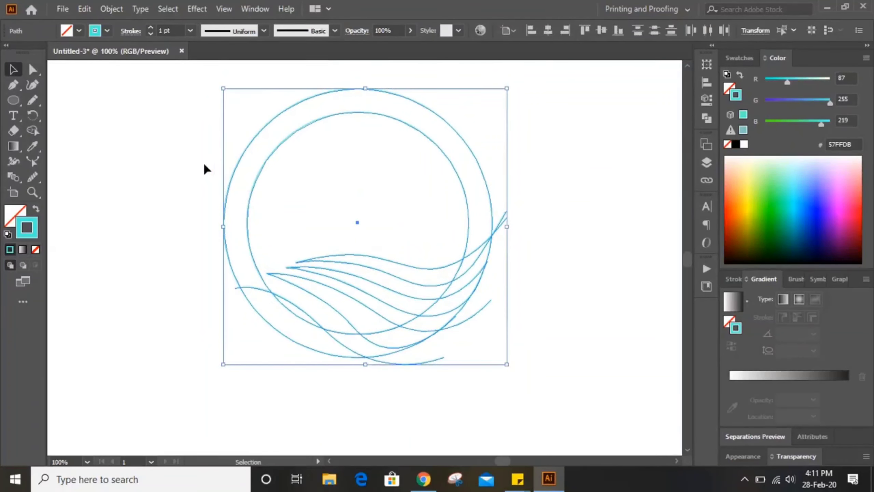
{"action": "left_click", "coordinate": [32, 130]}
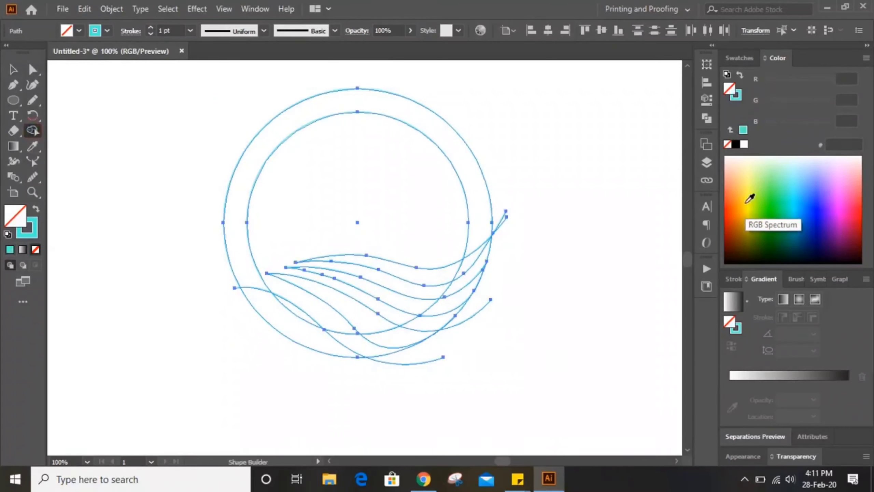
{"action": "left_click", "coordinate": [737, 191]}
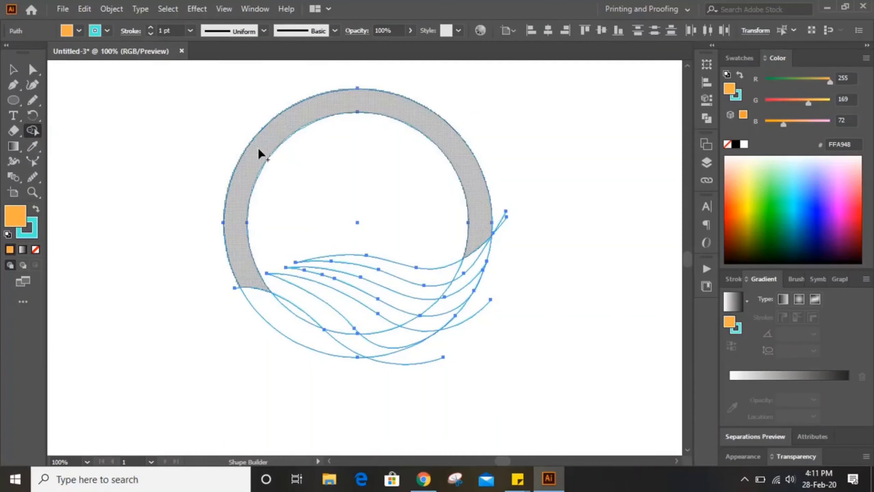
{"action": "left_click", "coordinate": [258, 146]}
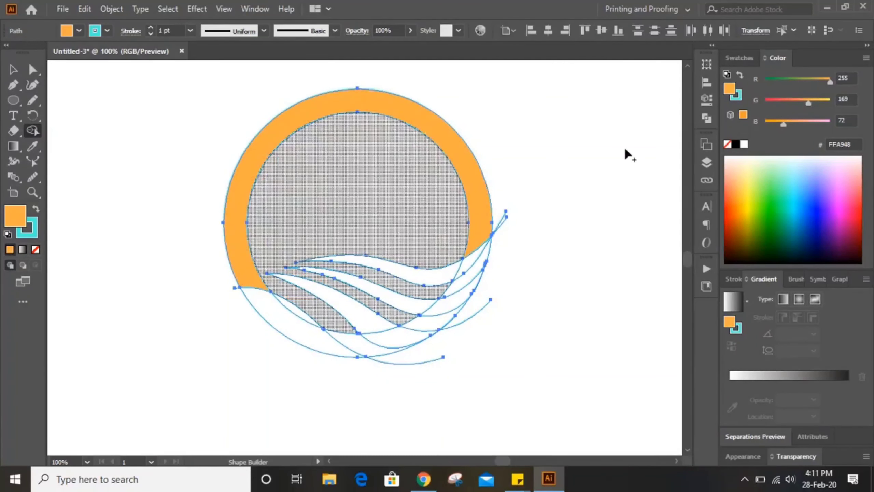
Build the three flowing waves and the lower-left ring segment as blue 00A9F9 shapes with the Shape Builder, then deselect everything.
{"action": "left_click", "coordinate": [799, 209]}
{"action": "mouse_move", "coordinate": [445, 285]}
{"action": "left_mouse_down"}
{"action": "mouse_move", "coordinate": [426, 277]}
{"action": "mouse_move", "coordinate": [620, 254]}
{"action": "left_mouse_up"}
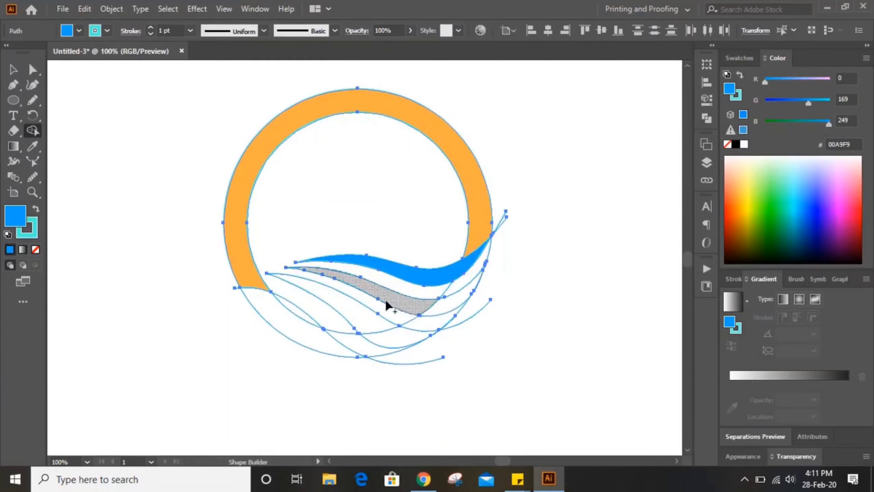
{"action": "left_click_drag", "start_coordinate": [395, 302], "coordinate": [445, 306]}
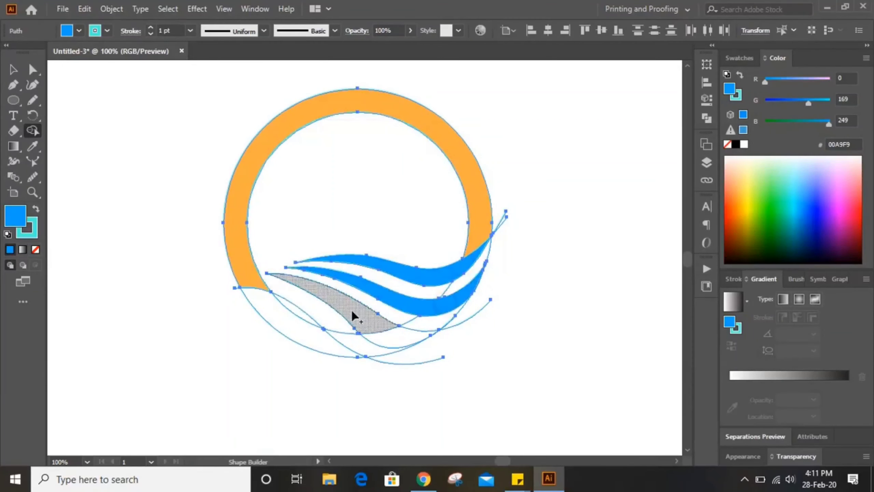
{"action": "left_click_drag", "start_coordinate": [379, 329], "coordinate": [395, 332]}
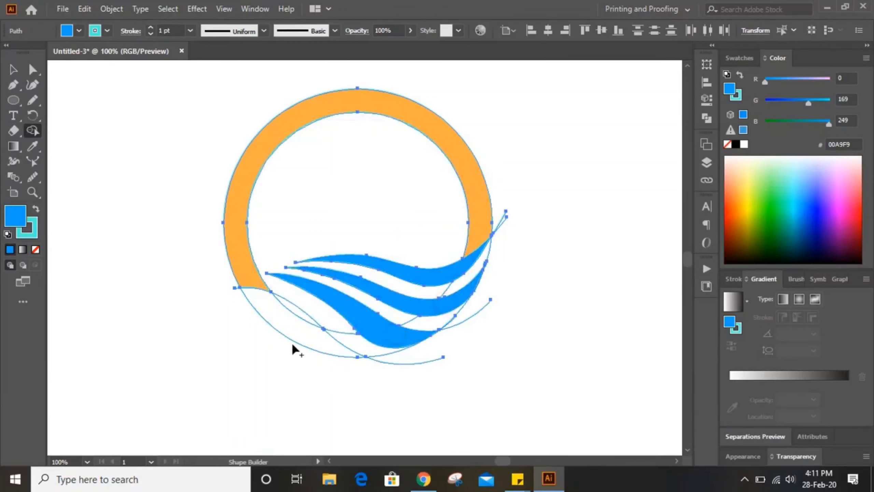
{"action": "left_click_drag", "start_coordinate": [267, 311], "coordinate": [296, 316]}
{"action": "left_click", "coordinate": [13, 70]}
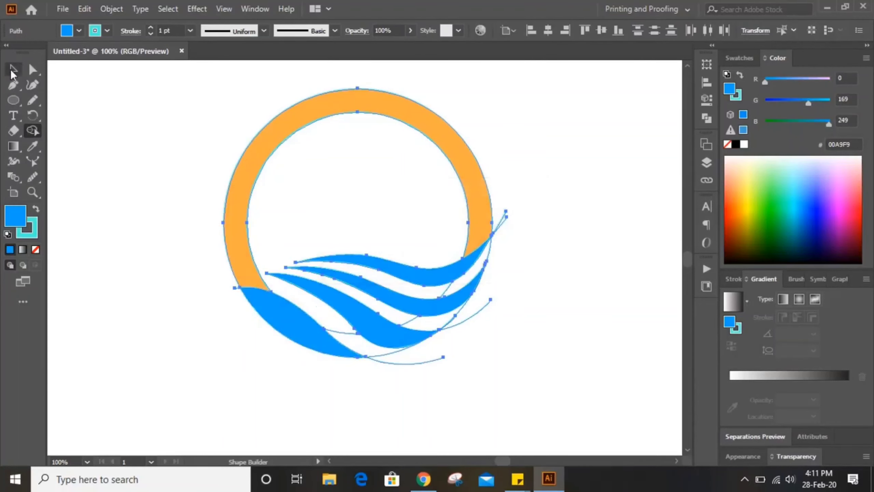
{"action": "left_click", "coordinate": [170, 238]}
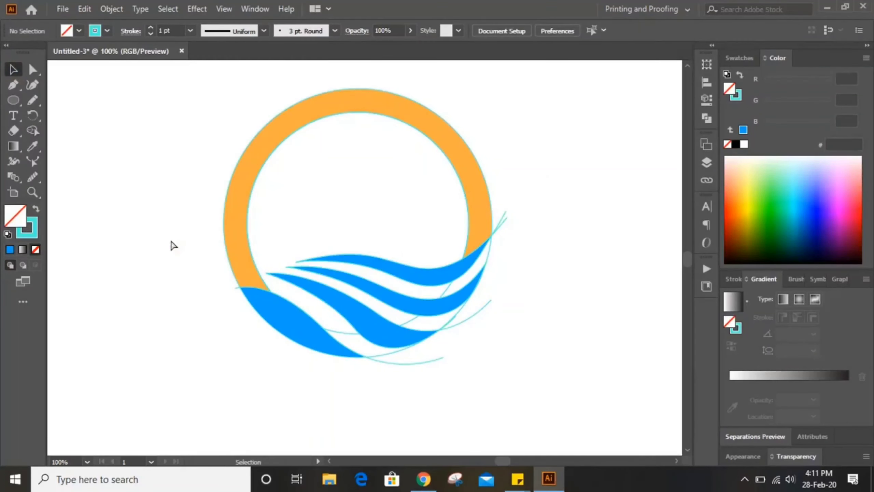
Select the orange ring and all four blue wave shapes and move them to the right, clear of the leftover outlines.
{"action": "key", "text": "ctrl+minus"}
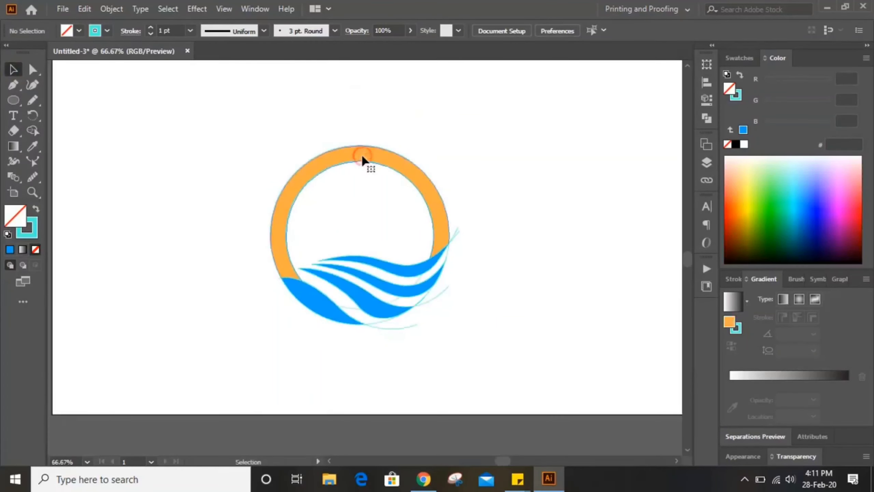
{"action": "left_click", "coordinate": [361, 153]}
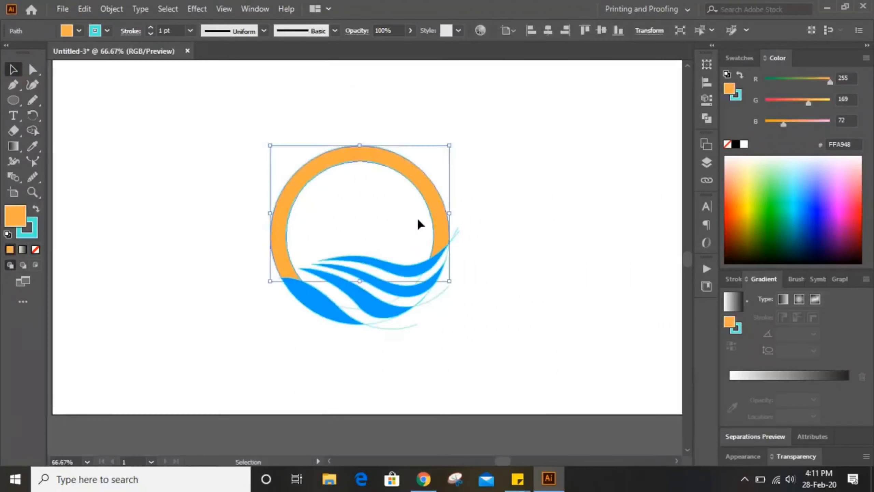
{"action": "left_click", "coordinate": [335, 308], "text": "shift"}
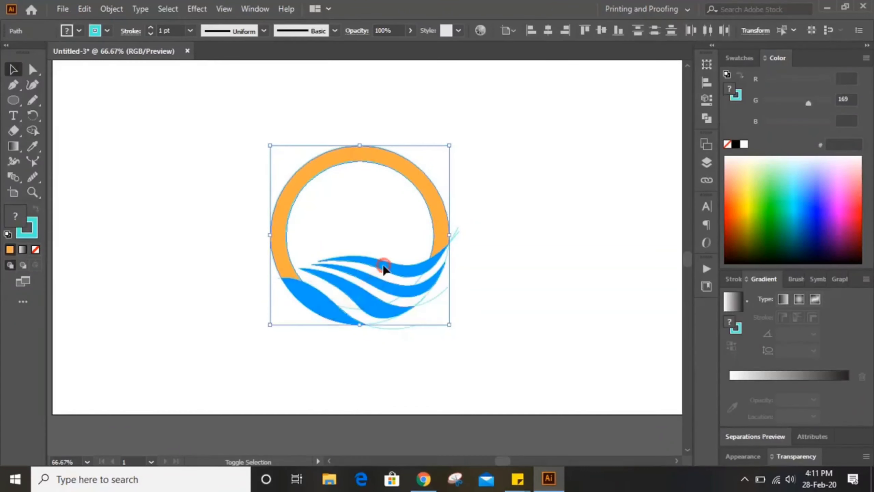
{"action": "left_click_drag", "start_coordinate": [364, 303], "coordinate": [591, 303]}
Delete all the leftover unfilled outlines beside the colored logo.
{"action": "left_click", "coordinate": [213, 154]}
{"action": "left_click_drag", "start_coordinate": [234, 121], "coordinate": [475, 388]}
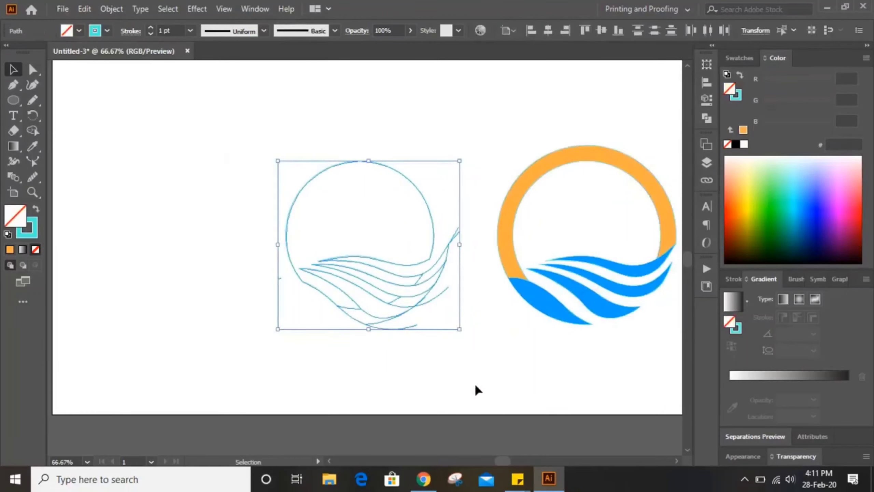
{"action": "key", "text": "Delete"}
Move the whole colored logo back to where the outlines were and remove its stroke.
{"action": "left_click_drag", "start_coordinate": [492, 130], "coordinate": [648, 361]}
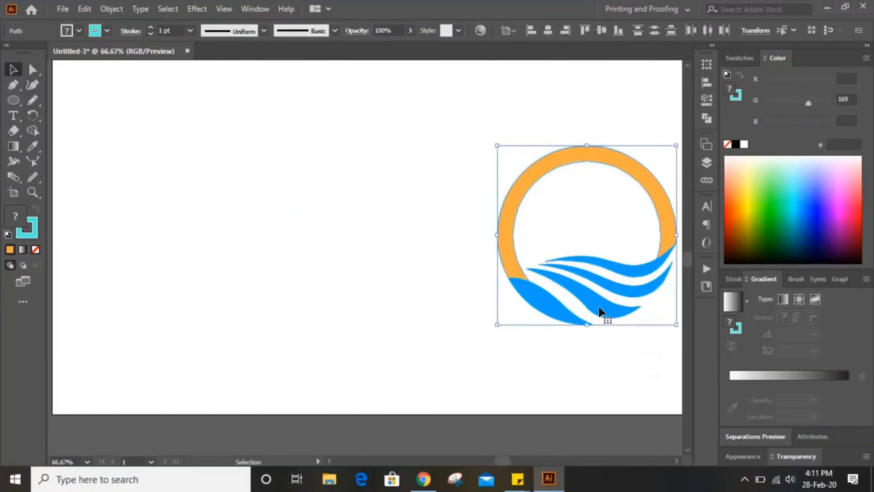
{"action": "left_click_drag", "start_coordinate": [601, 310], "coordinate": [380, 302]}
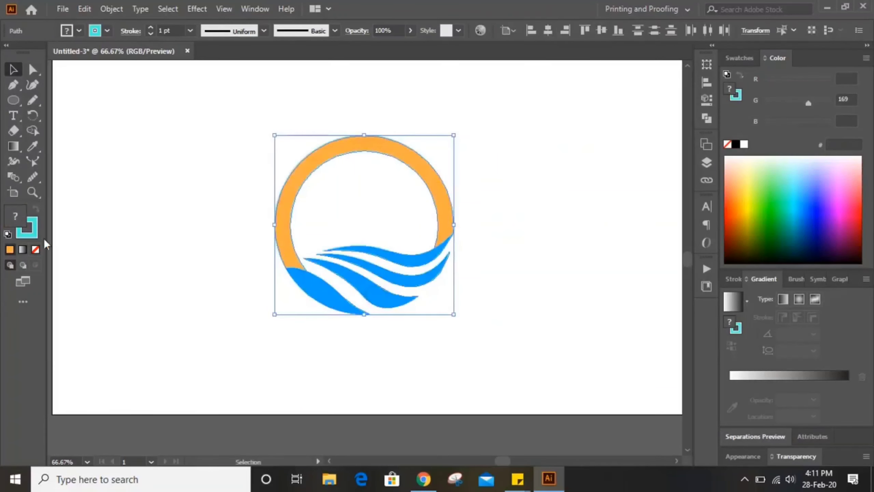
{"action": "left_click", "coordinate": [35, 250]}
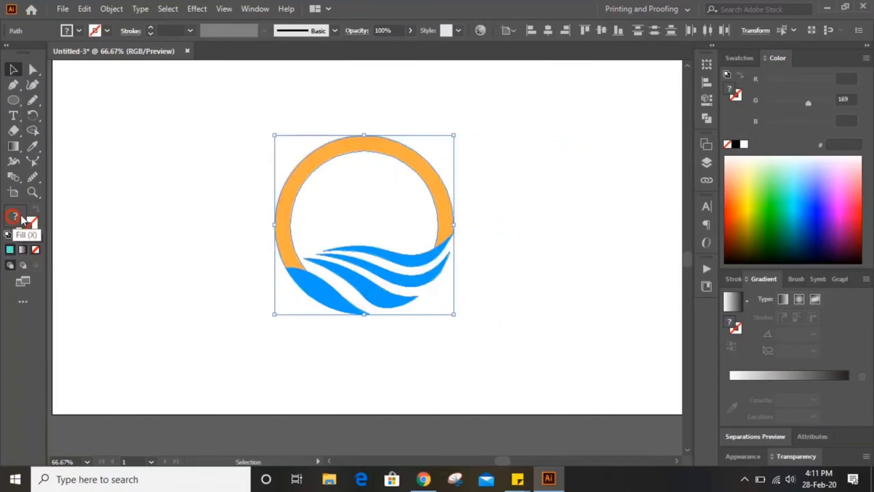
{"action": "left_click", "coordinate": [147, 216]}
{"action": "scroll", "coordinate": [529, 283], "scroll_direction": "up", "scroll_amount": 2}
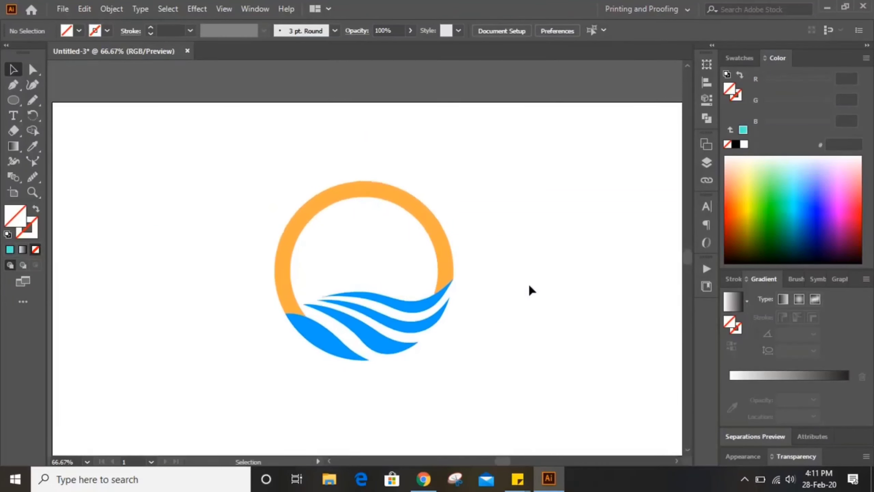
{"action": "key", "text": "ctrl+1"}
{"action": "scroll", "coordinate": [549, 215], "scroll_direction": "down", "scroll_amount": 1}
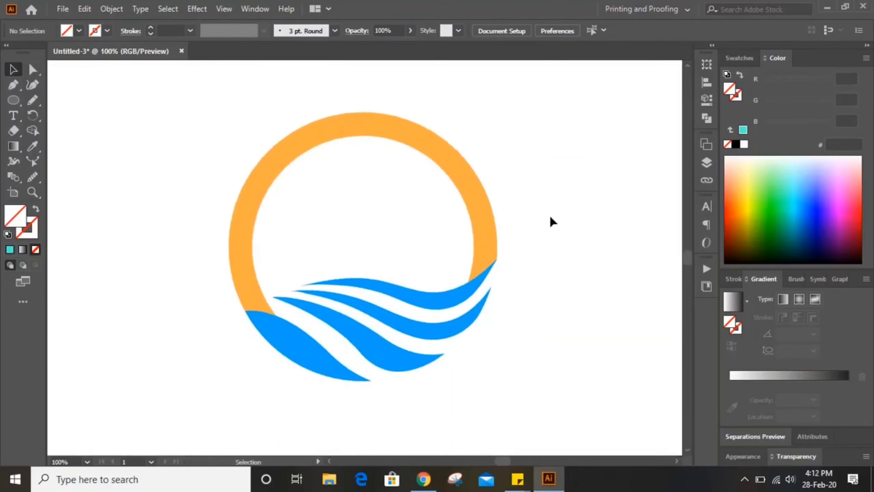
{"action": "scroll", "coordinate": [565, 235], "scroll_direction": "down", "scroll_amount": 1}
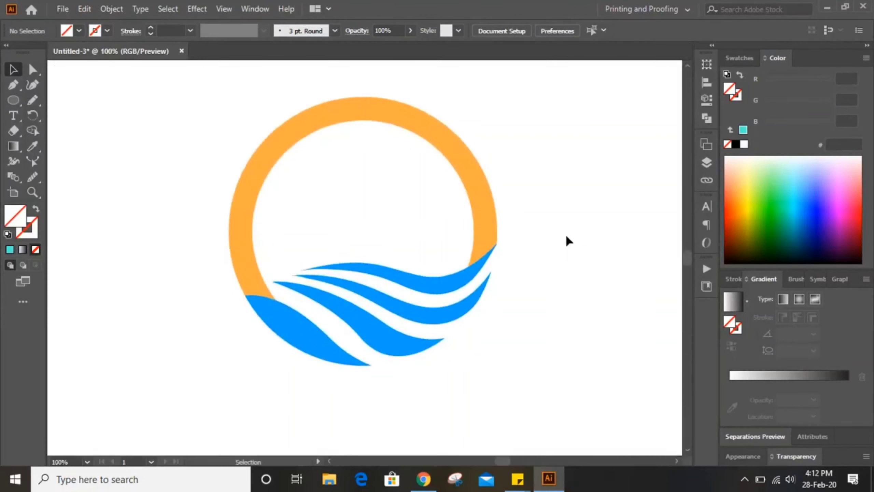
Offset the lower-left and topmost blue waves by 16 px with miter joins and fill the offset shapes with light blue 11DAFF.
{"action": "left_click", "coordinate": [301, 334]}
{"action": "left_click", "coordinate": [396, 284], "text": "shift"}
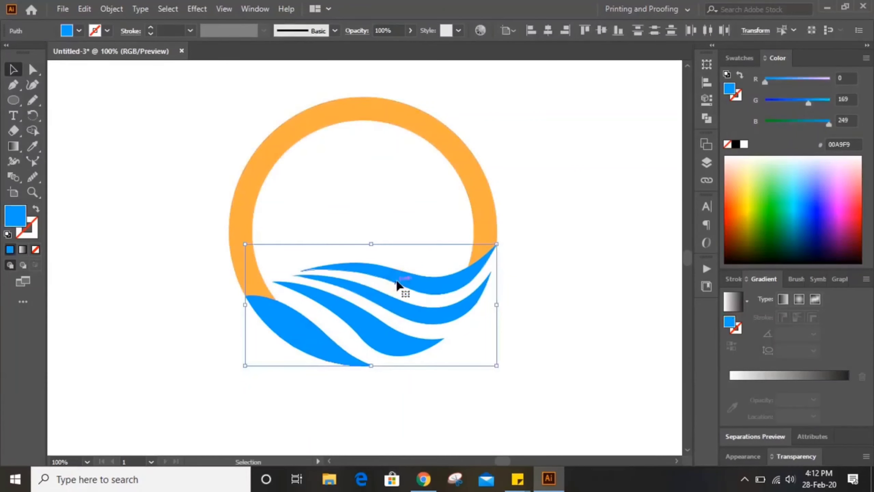
{"action": "left_click", "coordinate": [109, 9]}
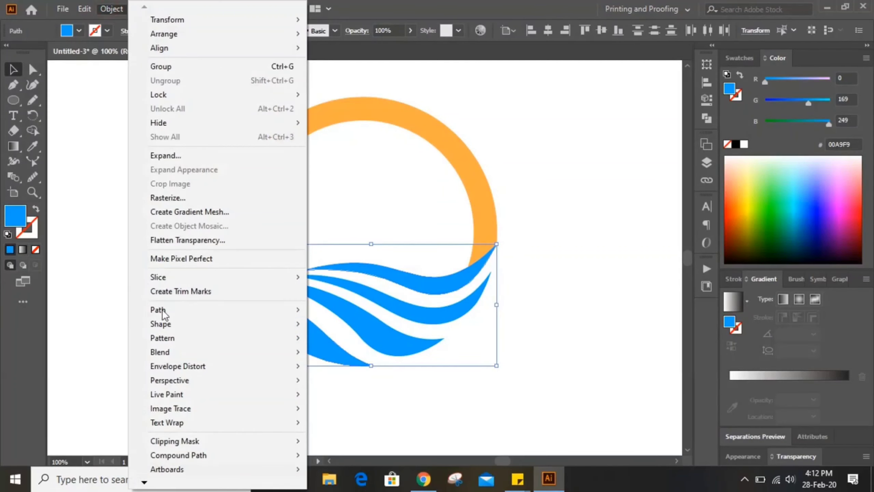
{"action": "mouse_move", "coordinate": [164, 314]}
{"action": "left_click", "coordinate": [359, 357]}
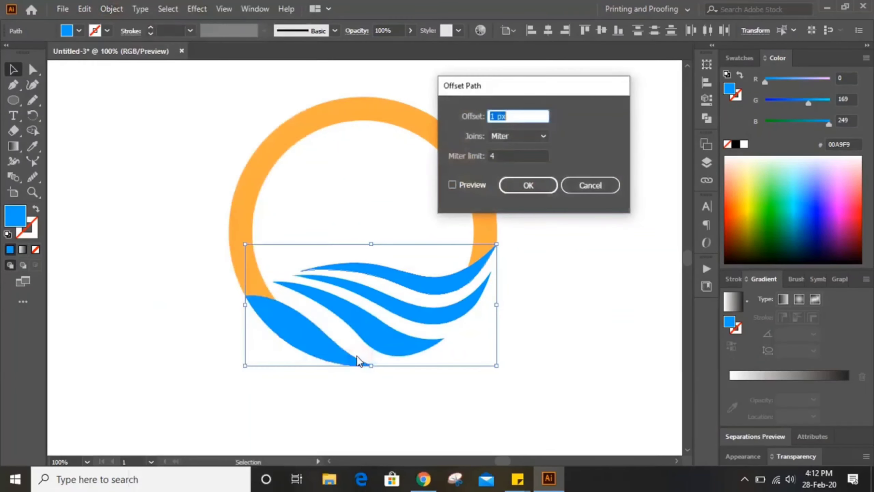
{"action": "left_click", "coordinate": [452, 184]}
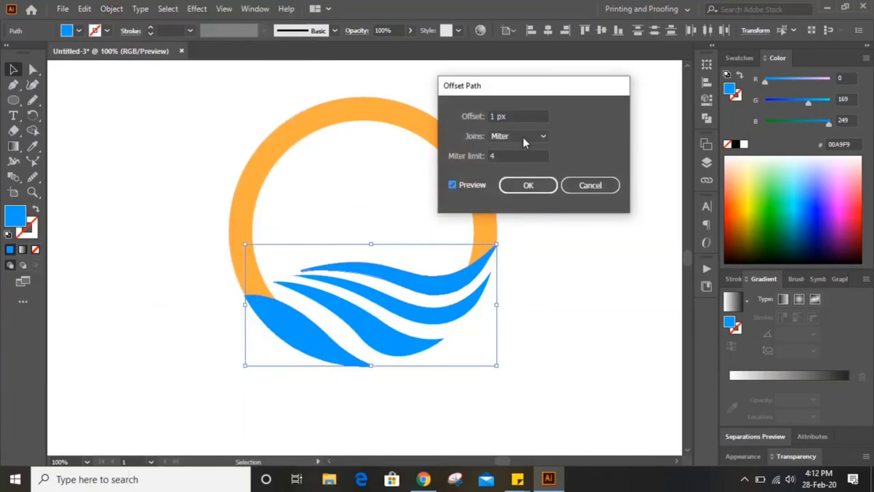
{"action": "left_click", "coordinate": [525, 116]}
{"action": "key", "text": "Up"}
{"action": "key", "text": "Up"}
{"action": "key", "text": "Up"}
{"action": "key", "text": "Up"}
{"action": "key", "text": "Up"}
{"action": "key", "text": "Up"}
{"action": "key", "text": "Up"}
{"action": "key", "text": "Up"}
{"action": "key", "text": "Up"}
{"action": "key", "text": "Up"}
{"action": "key", "text": "Up"}
{"action": "key", "text": "Up"}
{"action": "key", "text": "Up"}
{"action": "key", "text": "Up"}
{"action": "key", "text": "Up"}
{"action": "key", "text": "Up"}
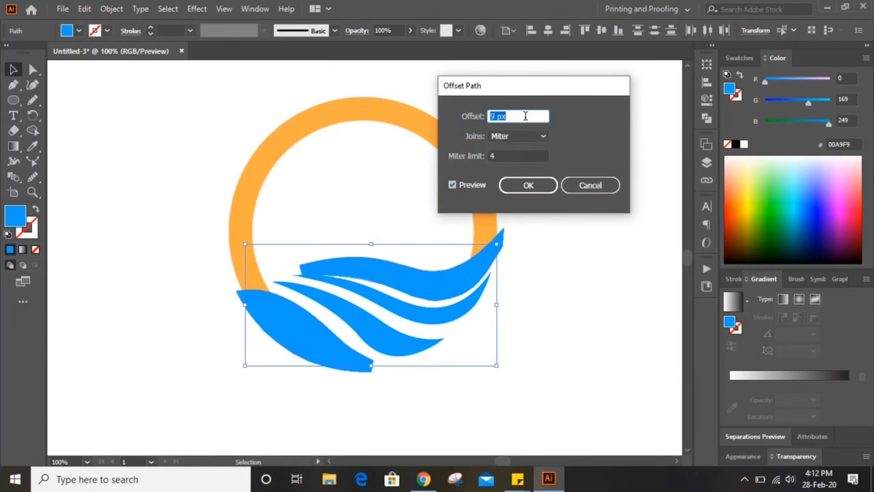
{"action": "key", "text": "Down"}
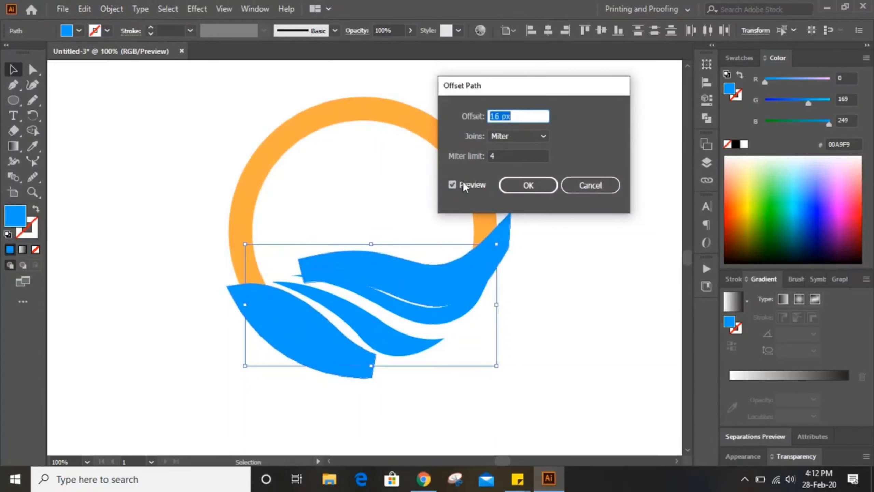
{"action": "left_click", "coordinate": [520, 187]}
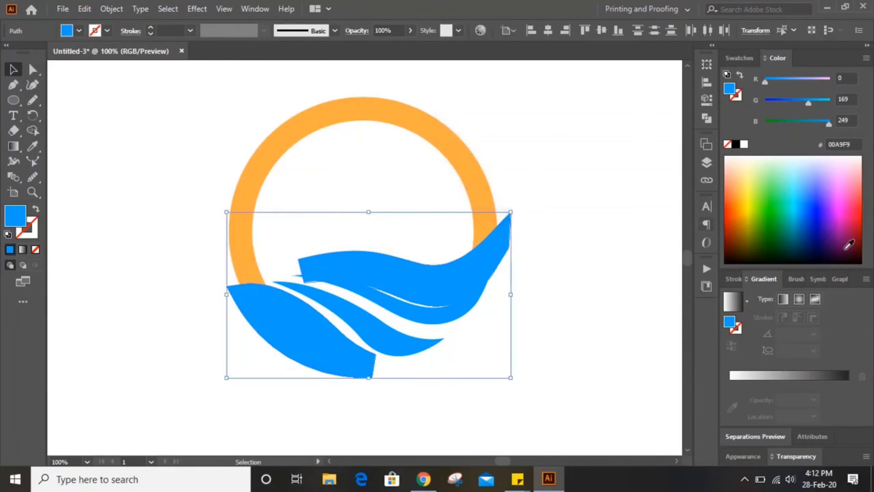
{"action": "left_click", "coordinate": [800, 199]}
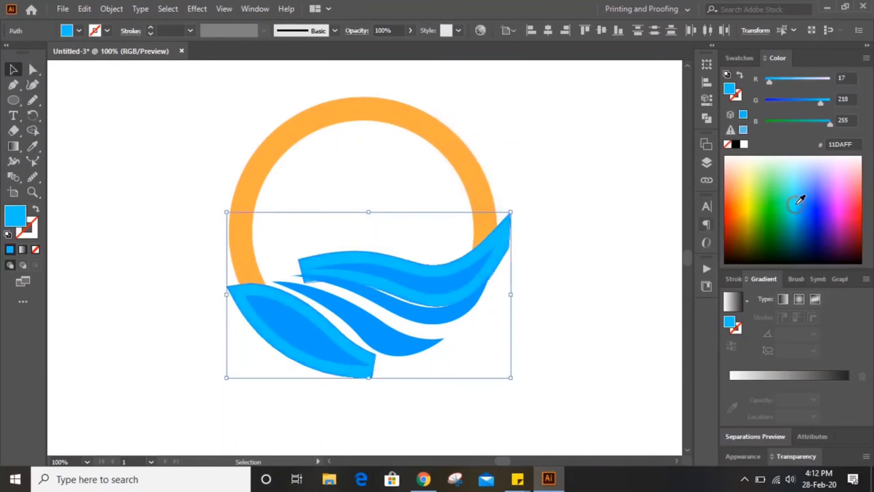
{"action": "left_click", "coordinate": [565, 167]}
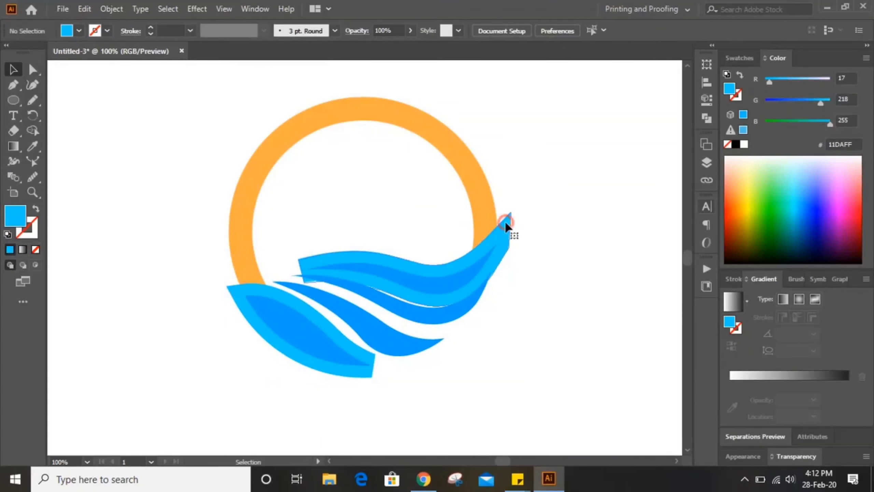
Subtract the two light blue offset shapes from the orange ring with the Pathfinder's Minus Front.
{"action": "left_click", "coordinate": [506, 225]}
{"action": "left_click", "coordinate": [229, 298], "text": "shift"}
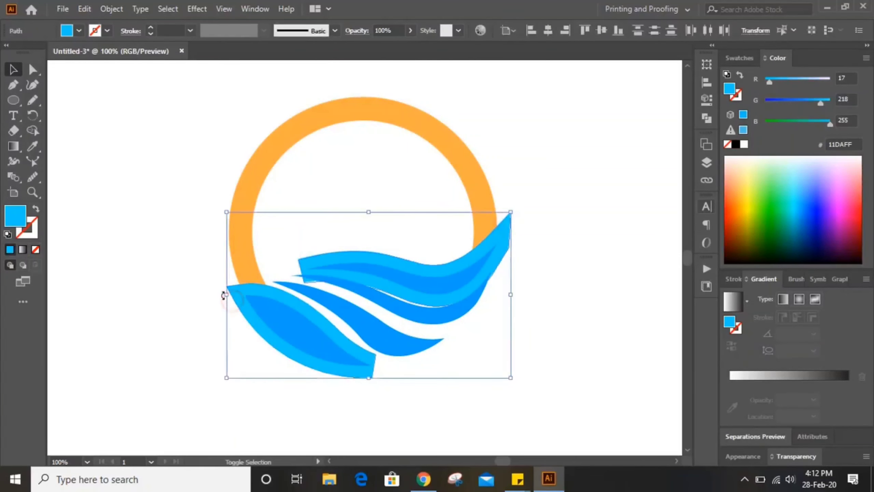
{"action": "left_click", "coordinate": [243, 239], "text": "shift"}
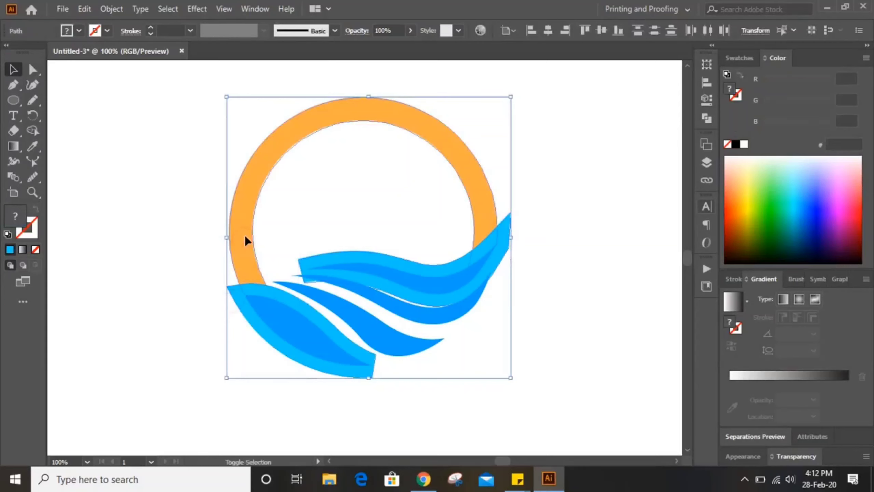
{"action": "left_click", "coordinate": [707, 119]}
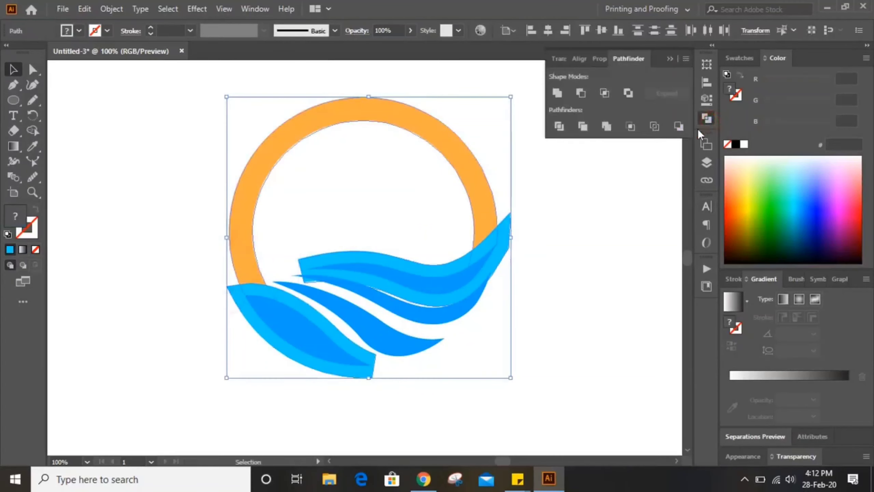
{"action": "left_click", "coordinate": [582, 92]}
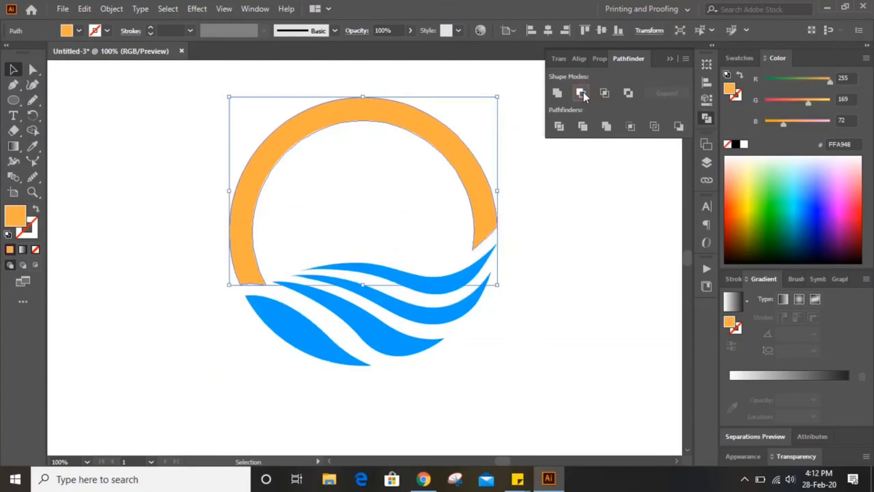
{"action": "left_click", "coordinate": [669, 58]}
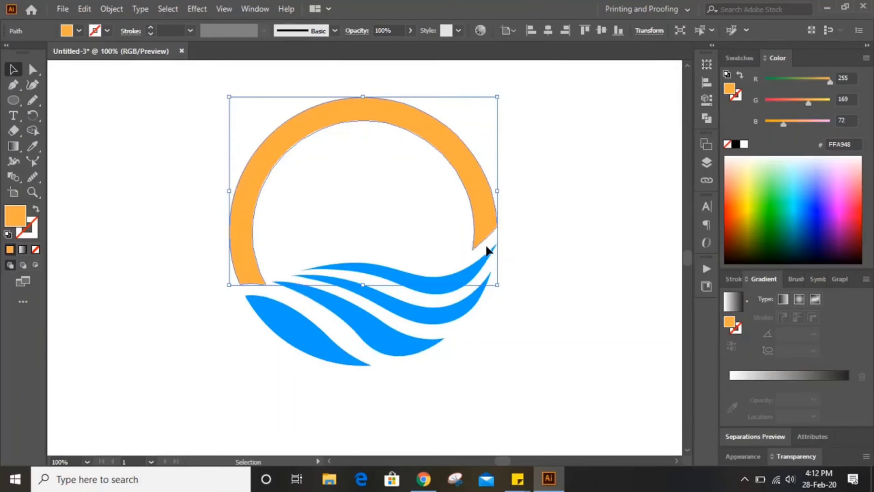
Draw a slender S-curved orange tree trunk with the Pen tool, rising from the crest of the topmost blue wave.
{"action": "left_click", "coordinate": [530, 283]}
{"action": "scroll", "coordinate": [554, 298], "scroll_direction": "up", "scroll_amount": 2}
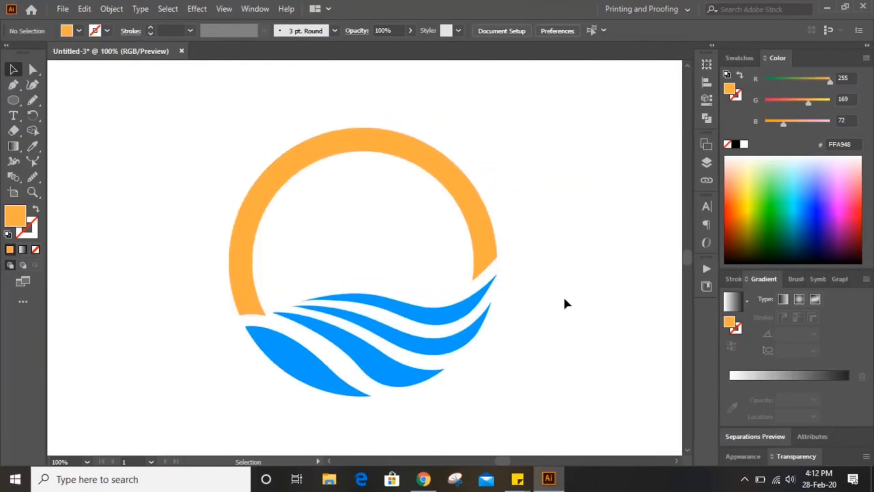
{"action": "key", "text": "ctrl+plus"}
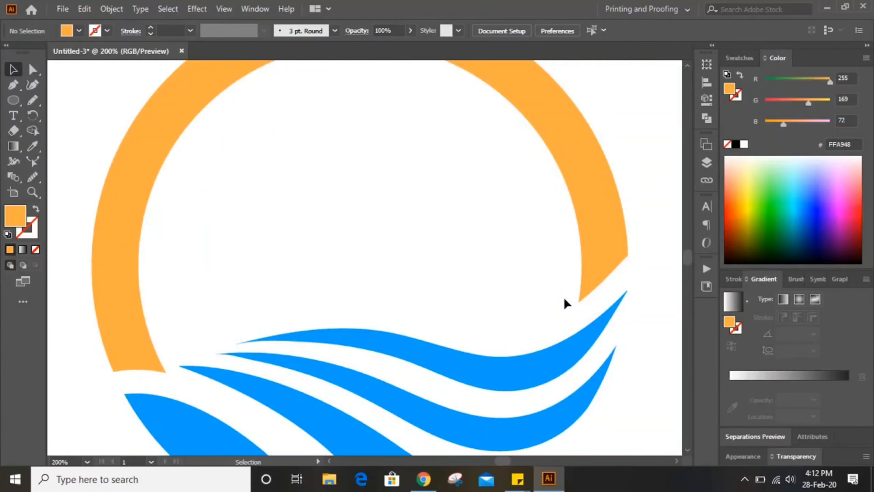
{"action": "key", "text": "ctrl+minus"}
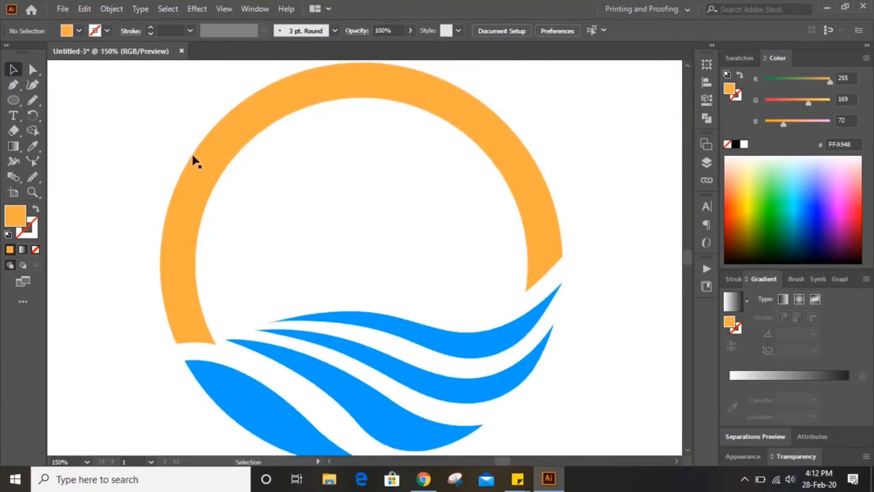
{"action": "left_click", "coordinate": [12, 86]}
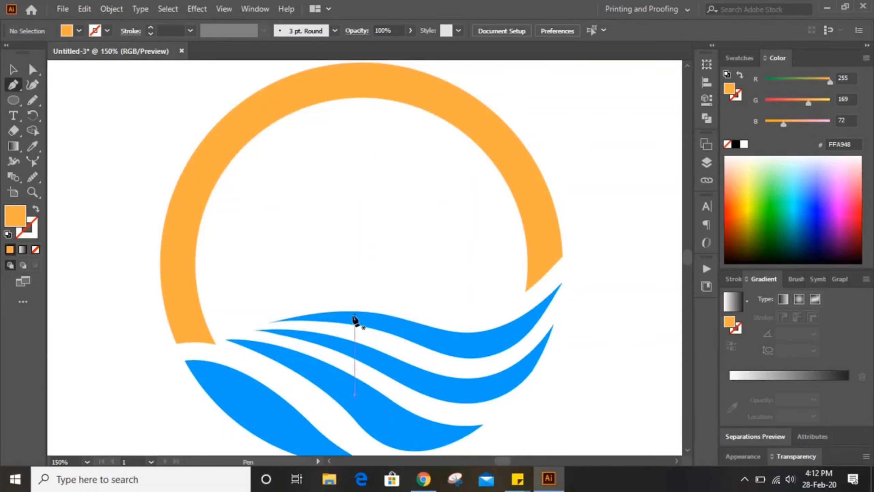
{"action": "left_click", "coordinate": [350, 315]}
{"action": "left_click_drag", "start_coordinate": [339, 243], "coordinate": [308, 210]}
{"action": "left_click", "coordinate": [338, 180]}
{"action": "left_click_drag", "start_coordinate": [358, 247], "coordinate": [394, 268]}
{"action": "left_click", "coordinate": [358, 247]}
{"action": "scroll", "coordinate": [360, 269], "scroll_direction": "down", "scroll_amount": 1}
{"action": "left_click_drag", "start_coordinate": [369, 298], "coordinate": [360, 343]}
{"action": "left_click", "coordinate": [350, 301]}
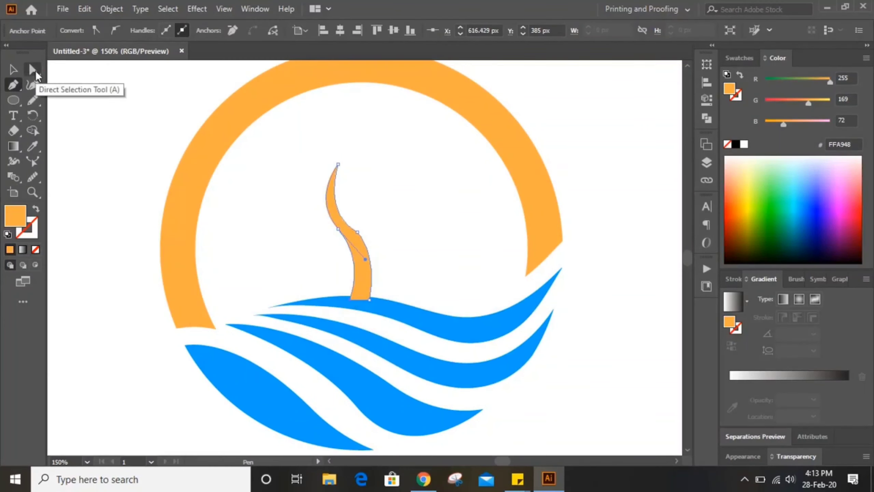
Reshape the trunk's middle bend so that both of its side edges flow in one smooth curve.
{"action": "left_click", "coordinate": [34, 70]}
{"action": "left_click", "coordinate": [357, 232]}
{"action": "left_click_drag", "start_coordinate": [352, 238], "coordinate": [260, 318]}
{"action": "left_click", "coordinate": [13, 70]}
{"action": "left_click", "coordinate": [429, 229]}
{"action": "key", "text": "ctrl+plus"}
{"action": "left_click", "coordinate": [361, 269]}
{"action": "left_click", "coordinate": [33, 178]}
{"action": "left_click_drag", "start_coordinate": [333, 193], "coordinate": [361, 241]}
{"action": "left_click_drag", "start_coordinate": [295, 191], "coordinate": [329, 209]}
Rotate the trunk counterclockwise by about 10°.
{"action": "left_click", "coordinate": [13, 70]}
{"action": "left_click", "coordinate": [454, 284]}
{"action": "left_click", "coordinate": [359, 268]}
{"action": "mouse_move", "coordinate": [378, 130]}
{"action": "left_mouse_down"}
{"action": "mouse_move", "coordinate": [367, 127]}
{"action": "mouse_move", "coordinate": [370, 137]}
{"action": "left_mouse_up"}
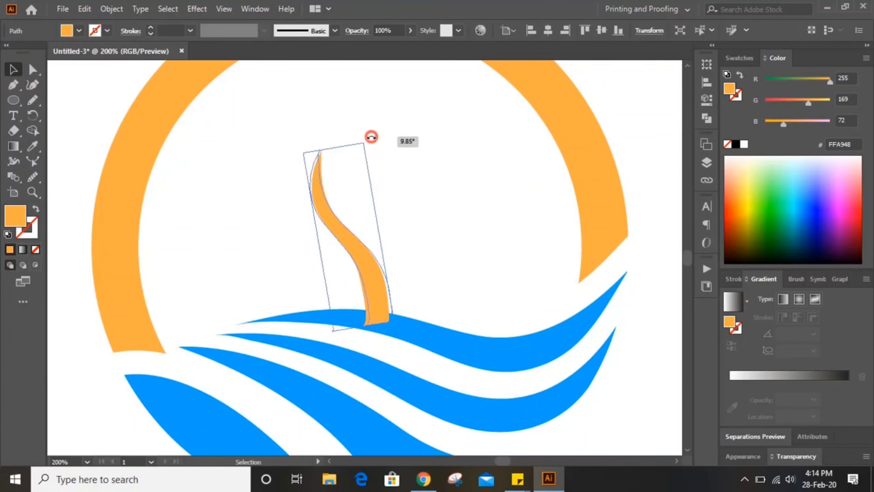
{"action": "left_click", "coordinate": [444, 186]}
Draw a curved orange branch with a pointed tip to the right of the trunk, leaving a narrow gap between them.
{"action": "scroll", "coordinate": [445, 186], "scroll_direction": "up", "scroll_amount": 2}
{"action": "left_click", "coordinate": [13, 85]}
{"action": "left_click", "coordinate": [389, 294]}
{"action": "left_click_drag", "start_coordinate": [440, 189], "coordinate": [437, 143]}
{"action": "scroll", "coordinate": [437, 193], "scroll_direction": "down", "scroll_amount": 3}
{"action": "mouse_move", "coordinate": [428, 231]}
{"action": "left_mouse_down"}
{"action": "mouse_move", "coordinate": [406, 265]}
{"action": "mouse_move", "coordinate": [374, 252]}
{"action": "mouse_move", "coordinate": [395, 258]}
{"action": "left_mouse_up"}
{"action": "left_click", "coordinate": [397, 271]}
{"action": "left_click", "coordinate": [388, 250]}
{"action": "left_click", "coordinate": [13, 70]}
{"action": "left_click", "coordinate": [475, 241]}
{"action": "left_click", "coordinate": [425, 224], "text": "shift"}
{"action": "left_click", "coordinate": [33, 131]}
{"action": "left_click", "coordinate": [12, 70]}
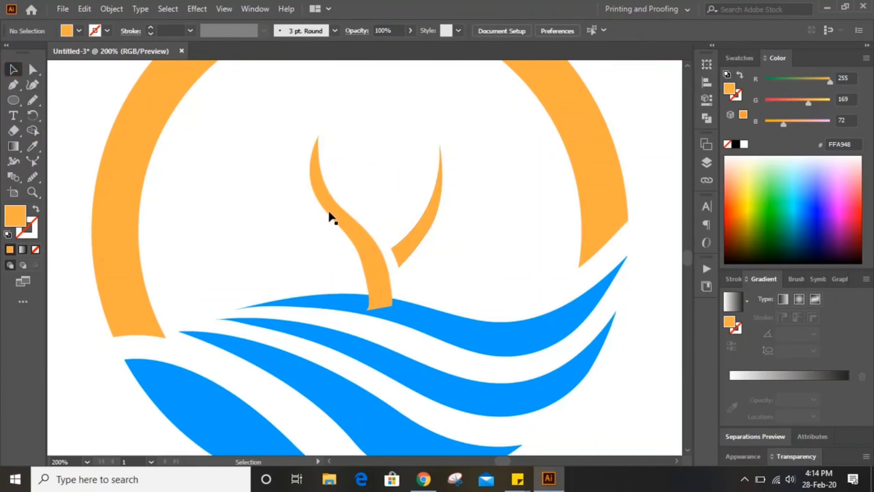
Nudge the right branch slightly left, closer to the trunk.
{"action": "left_click", "coordinate": [417, 238]}
{"action": "key", "text": "Left"}
{"action": "key", "text": "Left"}
{"action": "key", "text": "Left"}
{"action": "key", "text": "Left"}
{"action": "left_click", "coordinate": [465, 261]}
Shift the trunk and branch together to the left, scale them down slightly and lower them onto the topmost wave.
{"action": "scroll", "coordinate": [465, 268], "scroll_direction": "up", "scroll_amount": 2}
{"action": "left_click_drag", "start_coordinate": [276, 220], "coordinate": [467, 317]}
{"action": "key", "text": "Left"}
{"action": "key", "text": "Left"}
{"action": "key", "text": "Left"}
{"action": "key", "text": "Left"}
{"action": "key", "text": "Left"}
{"action": "key", "text": "Left"}
{"action": "key", "text": "Left"}
{"action": "left_click_drag", "start_coordinate": [427, 197], "coordinate": [421, 207]}
{"action": "key", "text": "Down"}
{"action": "key", "text": "Down"}
{"action": "key", "text": "Down"}
{"action": "key", "text": "Down"}
{"action": "key", "text": "Down"}
{"action": "key", "text": "Down"}
{"action": "key", "text": "Down"}
{"action": "left_click", "coordinate": [484, 228]}
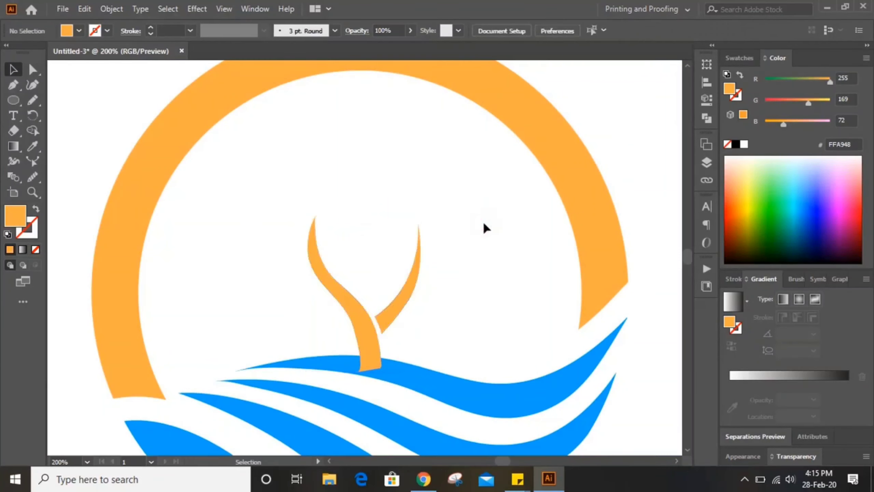
Draw an orange leaf with a pointed, upturned tip beside the right branch using the Pen tool.
{"action": "scroll", "coordinate": [484, 228], "scroll_direction": "up", "scroll_amount": 2}
{"action": "left_click", "coordinate": [13, 85]}
{"action": "left_click", "coordinate": [436, 258]}
{"action": "left_click_drag", "start_coordinate": [476, 255], "coordinate": [492, 265]}
{"action": "left_click_drag", "start_coordinate": [500, 250], "coordinate": [510, 241]}
{"action": "left_click_drag", "start_coordinate": [437, 258], "coordinate": [402, 214]}
{"action": "left_click", "coordinate": [13, 70]}
{"action": "left_click", "coordinate": [394, 203]}
{"action": "key", "text": "ctrl+plus"}
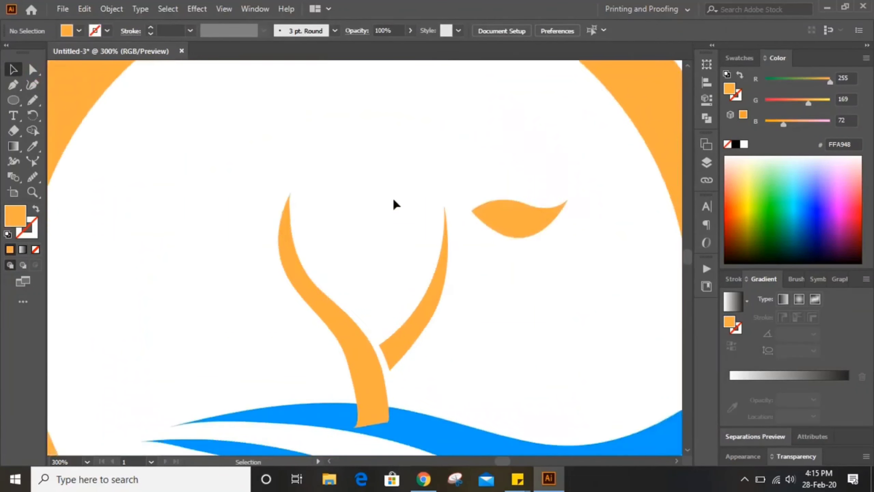
Draw a thin vein sliver over the leaf's stem end and subtract it from the leaf with Minus Front.
{"action": "left_click", "coordinate": [13, 85]}
{"action": "left_click", "coordinate": [464, 209]}
{"action": "left_click_drag", "start_coordinate": [513, 219], "coordinate": [522, 221]}
{"action": "left_click_drag", "start_coordinate": [458, 213], "coordinate": [445, 209]}
{"action": "left_click", "coordinate": [464, 209]}
{"action": "left_click", "coordinate": [13, 70]}
{"action": "left_click", "coordinate": [516, 224], "text": "shift"}
{"action": "left_click", "coordinate": [706, 118]}
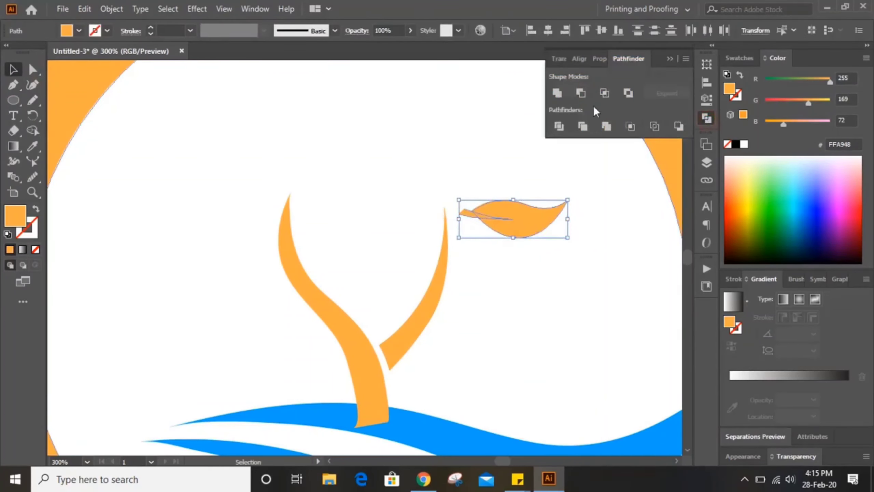
{"action": "left_click", "coordinate": [581, 92]}
{"action": "left_click", "coordinate": [582, 201]}
Scale the leaf down at the right branch's tip and place a smaller copy below it.
{"action": "left_click_drag", "start_coordinate": [568, 200], "coordinate": [514, 188]}
{"action": "left_click", "coordinate": [528, 193]}
{"action": "left_click_drag", "start_coordinate": [494, 216], "coordinate": [492, 258]}
{"action": "left_click_drag", "start_coordinate": [499, 254], "coordinate": [480, 251]}
Copy the small leaf to the left side of the trunk and mirror it with the Reflect tool.
{"action": "left_click_drag", "start_coordinate": [490, 248], "coordinate": [276, 280]}
{"action": "right_click", "coordinate": [33, 116]}
{"action": "left_click", "coordinate": [67, 148]}
{"action": "double_click", "coordinate": [33, 115]}
{"action": "left_click", "coordinate": [456, 327]}
{"action": "left_click", "coordinate": [13, 70]}
{"action": "left_click", "coordinate": [307, 188]}
Position, rotate and resize the leaf copies along the left side of the trunk.
{"action": "left_click_drag", "start_coordinate": [216, 318], "coordinate": [257, 281]}
{"action": "left_click", "coordinate": [336, 234]}
{"action": "left_click_drag", "start_coordinate": [243, 236], "coordinate": [250, 320]}
{"action": "left_click_drag", "start_coordinate": [288, 320], "coordinate": [275, 287]}
{"action": "left_click_drag", "start_coordinate": [230, 346], "coordinate": [228, 380]}
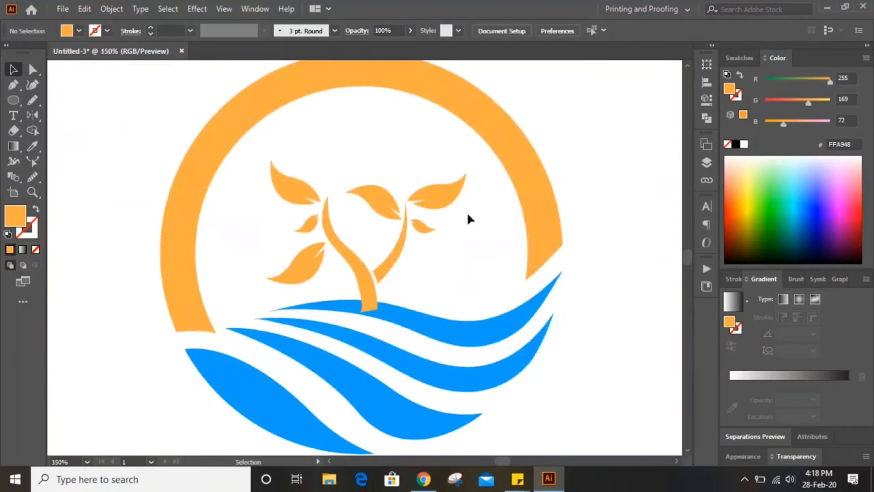
Fit a leaf beside the lower right branch and place a rotated small leaf copy above the trunk's tip.
{"action": "left_click_drag", "start_coordinate": [468, 219], "coordinate": [439, 276]}
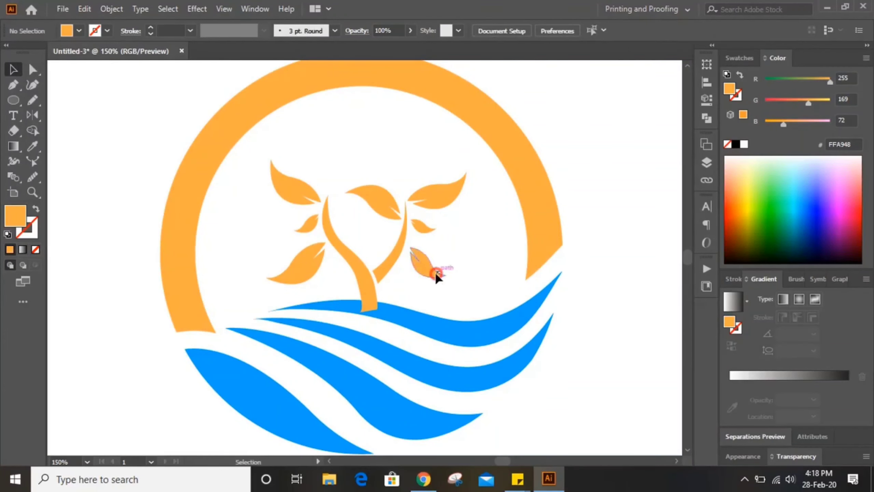
{"action": "left_click", "coordinate": [462, 237]}
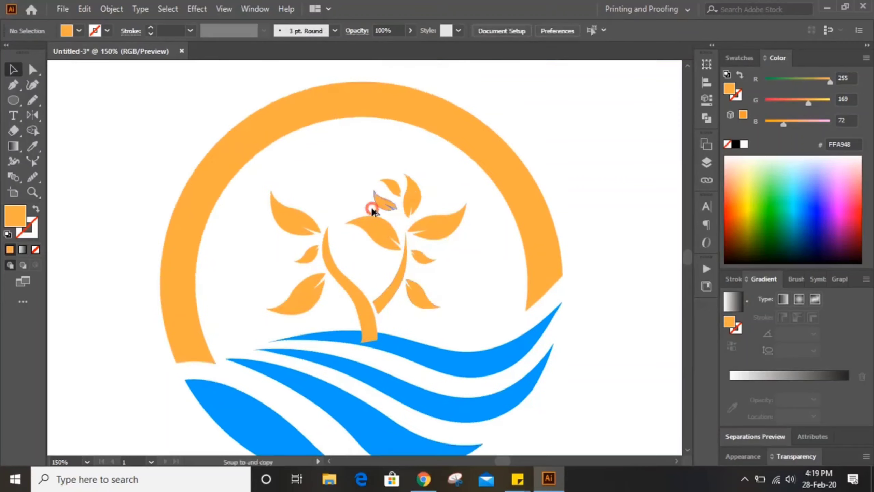
{"action": "left_click_drag", "start_coordinate": [371, 209], "coordinate": [318, 203]}
{"action": "left_click_drag", "start_coordinate": [335, 194], "coordinate": [331, 181]}
{"action": "left_click", "coordinate": [364, 165]}
{"action": "scroll", "coordinate": [364, 165], "scroll_direction": "up", "scroll_amount": 1}
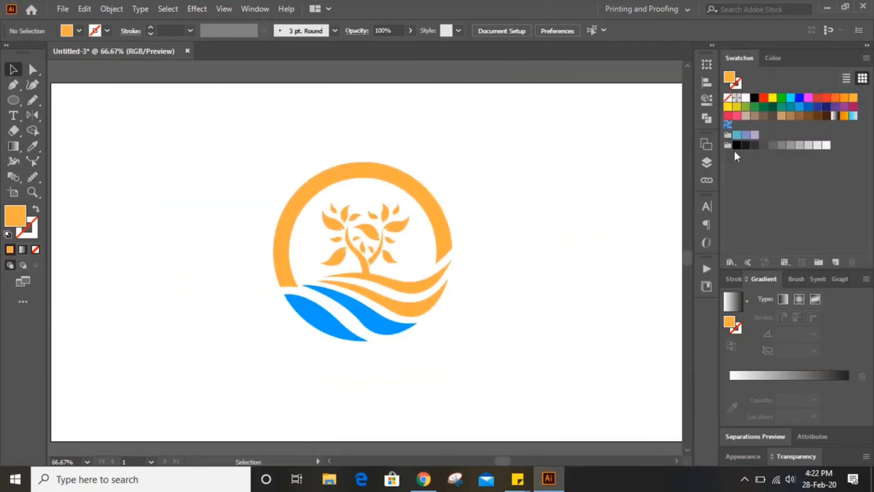
Open the PANTONE+ Color Bridge Coated color book, enlarge it beside the logo and bring its green swatches into view.
{"action": "left_click", "coordinate": [737, 265]}
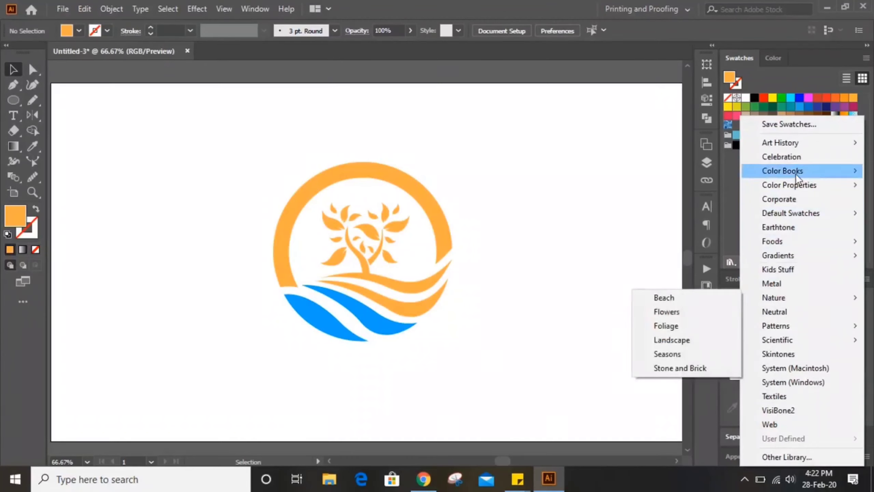
{"action": "mouse_move", "coordinate": [796, 174]}
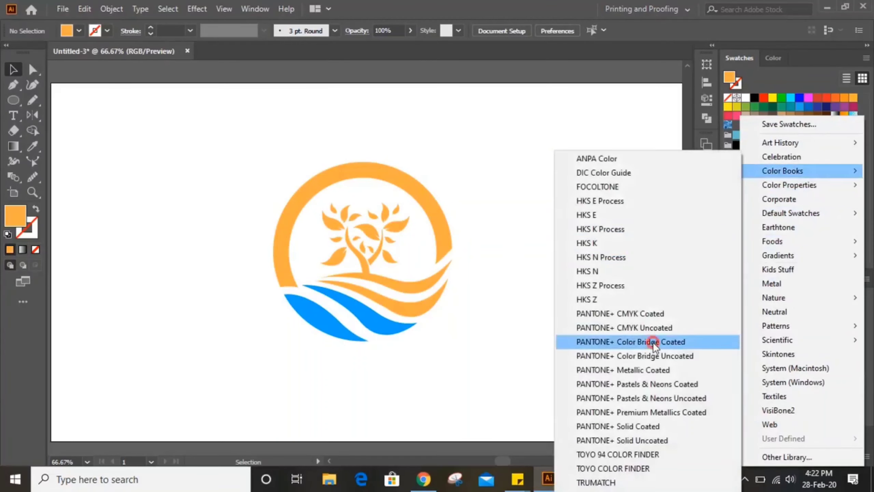
{"action": "left_click", "coordinate": [631, 341]}
{"action": "left_click_drag", "start_coordinate": [471, 299], "coordinate": [469, 425]}
{"action": "left_click_drag", "start_coordinate": [446, 201], "coordinate": [610, 162]}
{"action": "scroll", "coordinate": [616, 308], "scroll_direction": "down", "scroll_amount": 10}
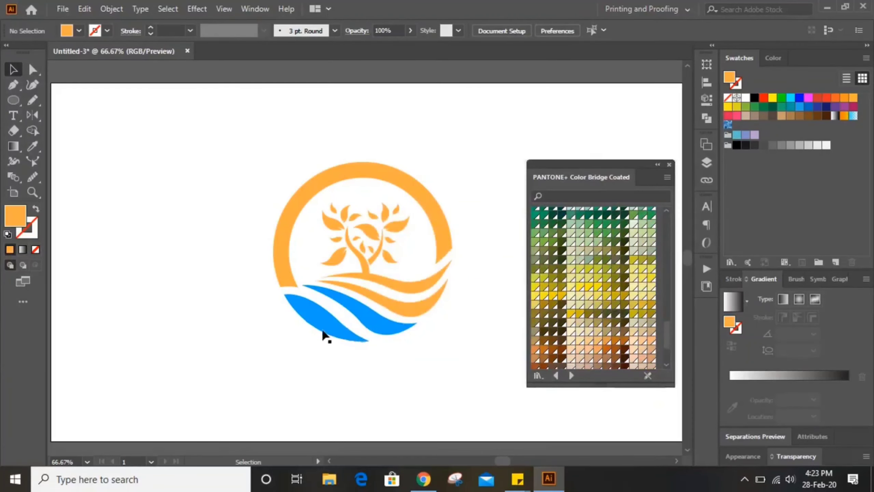
Fill the ring, the lower-left wave and the orange wave below the topmost one with a medium green PANTONE swatch.
{"action": "left_click", "coordinate": [338, 324]}
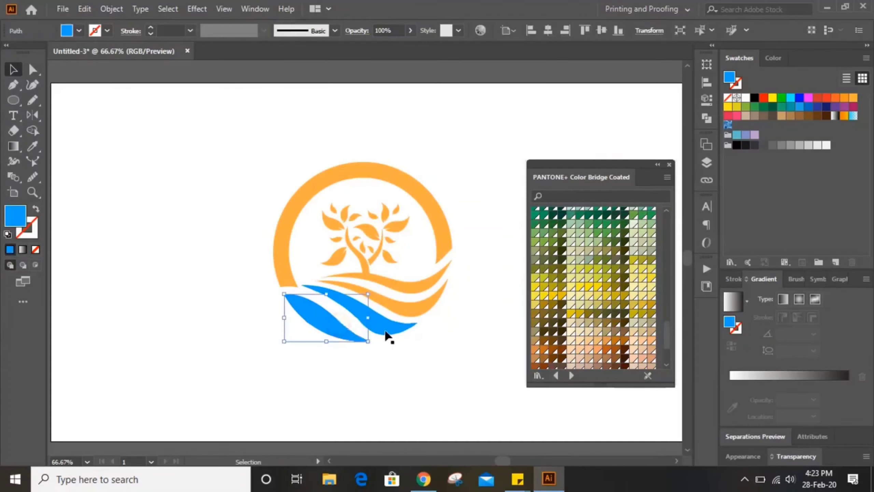
{"action": "left_click", "coordinate": [408, 311], "text": "shift"}
{"action": "left_click", "coordinate": [443, 238], "text": "shift"}
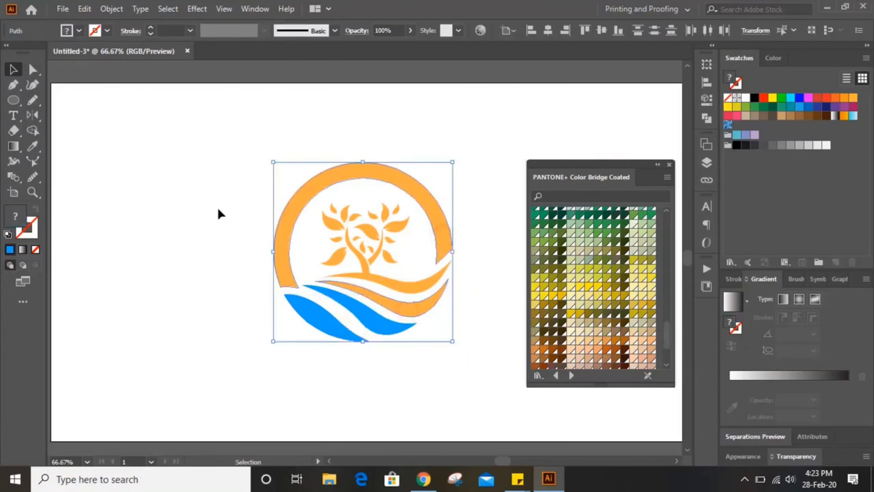
{"action": "left_click", "coordinate": [599, 234]}
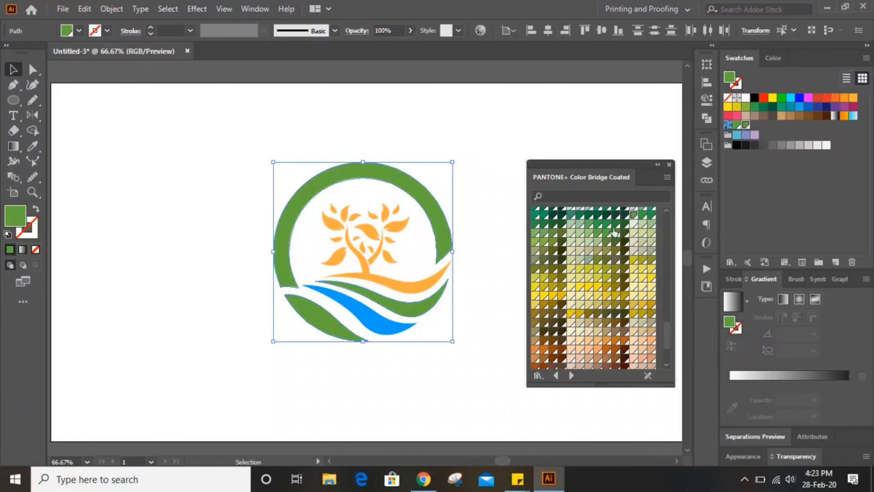
{"action": "left_click", "coordinate": [607, 234]}
{"action": "left_click", "coordinate": [495, 205]}
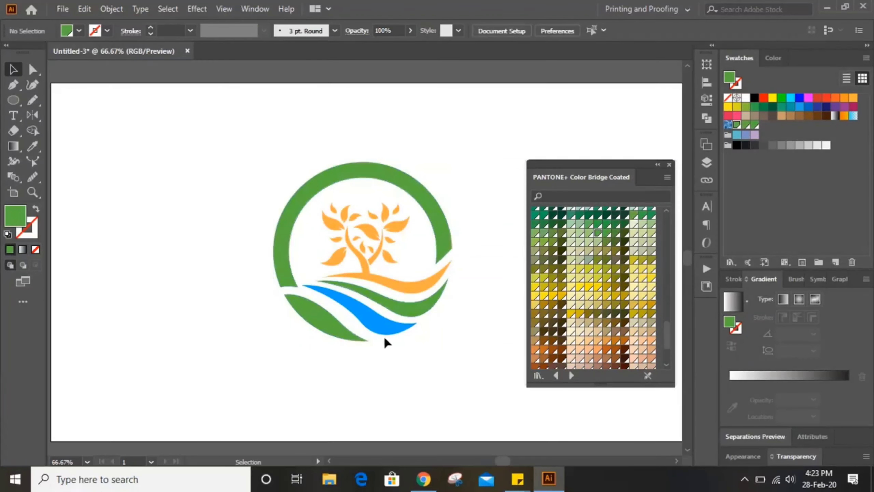
Fill the remaining blue wave and the topmost wave with its trunk with PANTONE 7733 CP, and close the color book.
{"action": "left_click", "coordinate": [373, 329]}
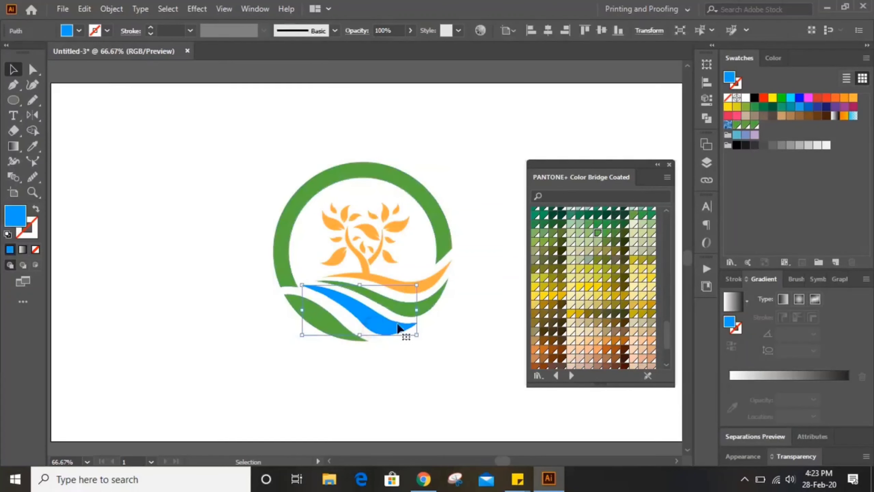
{"action": "left_click", "coordinate": [430, 289], "text": "shift"}
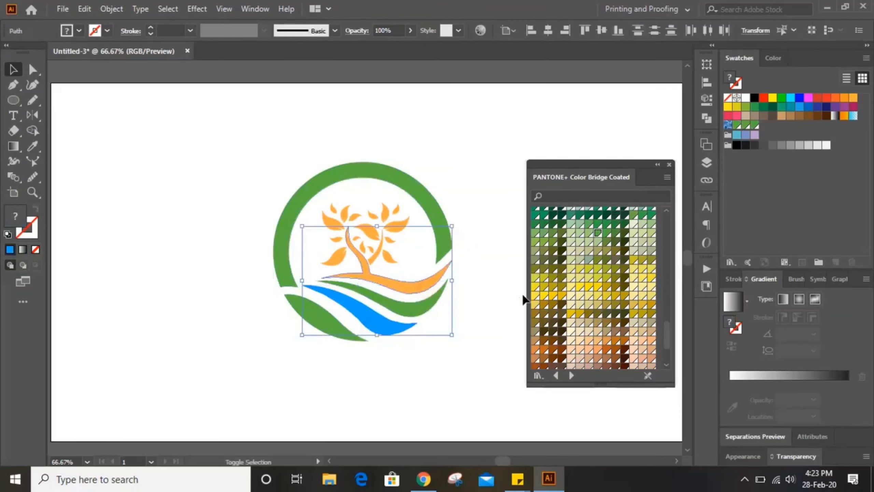
{"action": "left_click", "coordinate": [616, 216]}
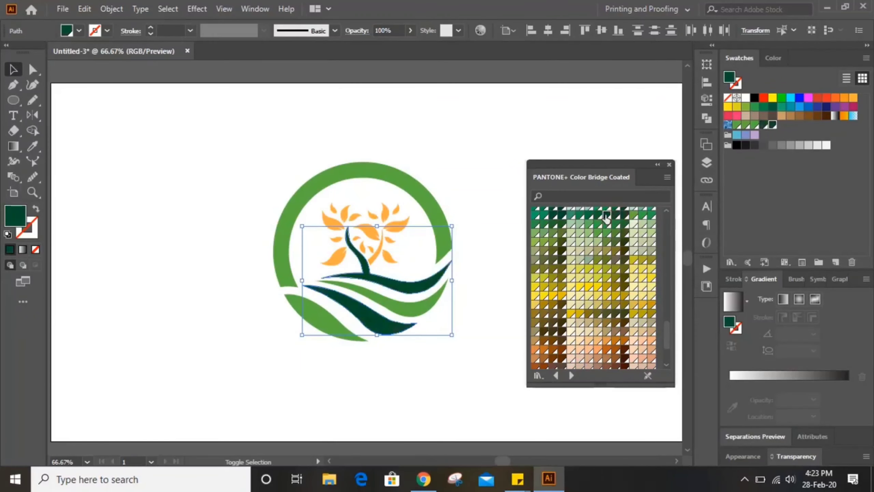
{"action": "left_click", "coordinate": [598, 217]}
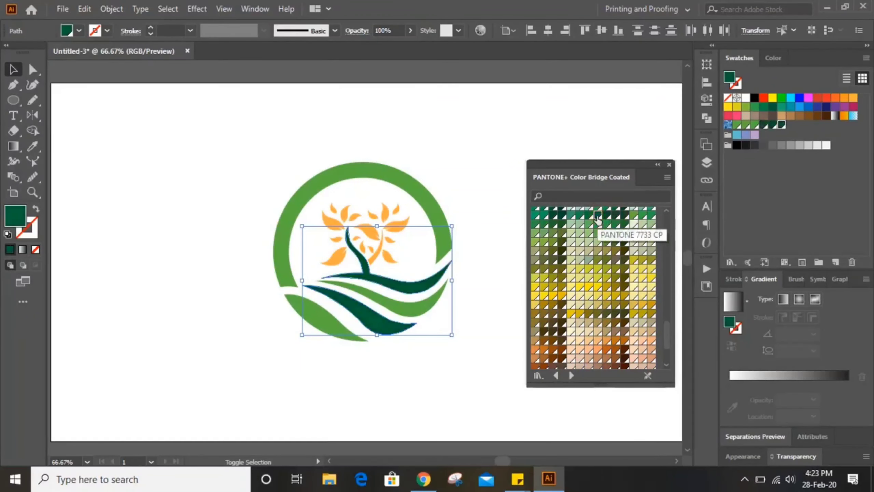
{"action": "left_click", "coordinate": [480, 216]}
{"action": "left_click", "coordinate": [669, 165]}
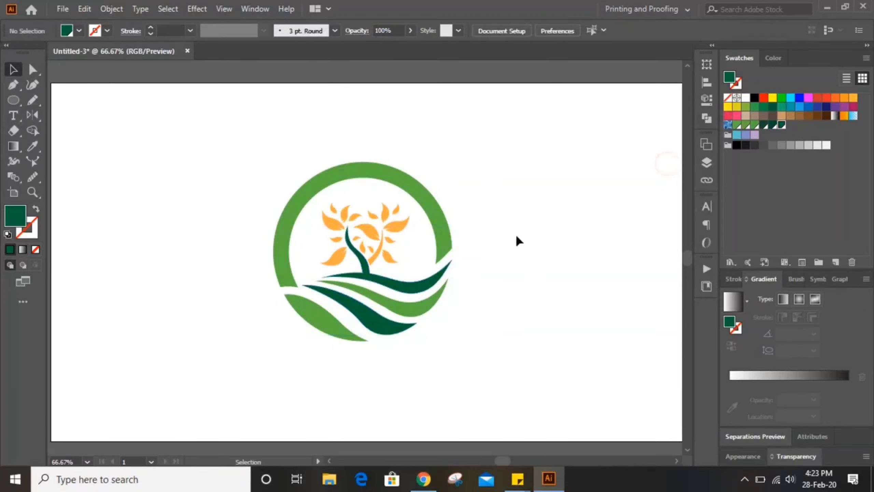
Recolor the two large upper outer leaves, the small top-left leaf and the inner upright leaves with the trunk's dark green.
{"action": "key", "text": "ctrl+="}
{"action": "key", "text": "ctrl+="}
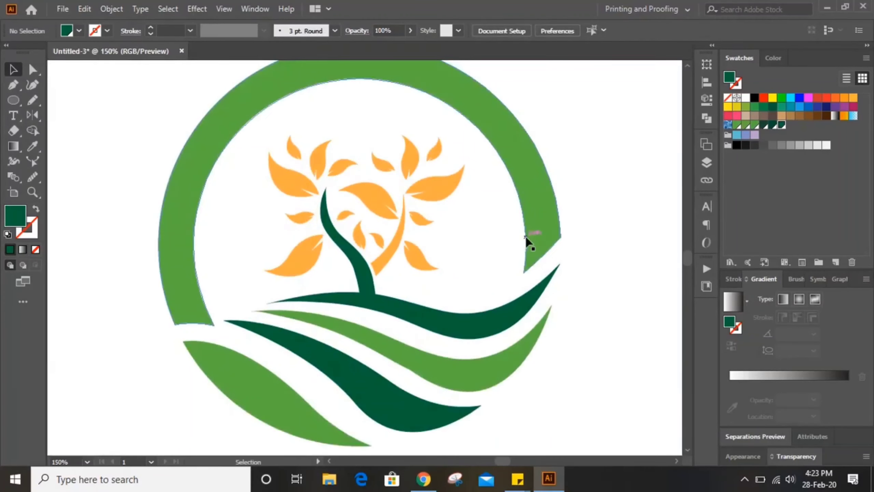
{"action": "scroll", "coordinate": [509, 246], "scroll_direction": "up", "scroll_amount": 1}
{"action": "left_click", "coordinate": [298, 195]}
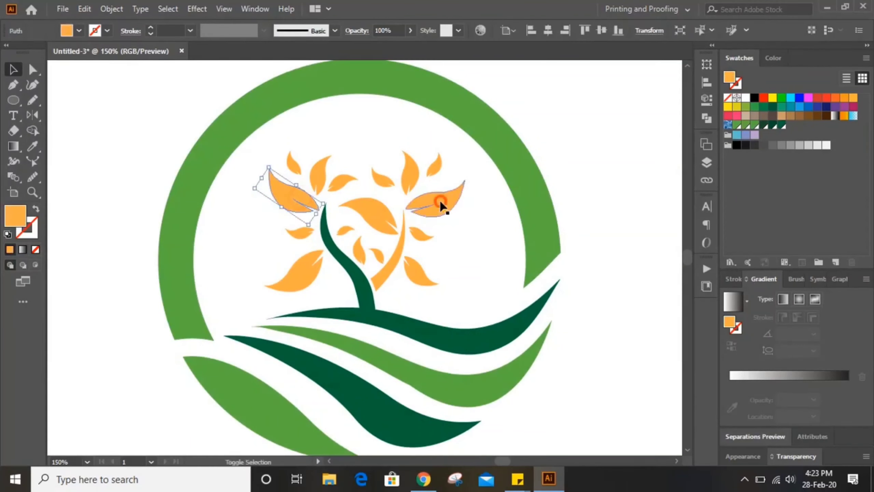
{"action": "left_click", "coordinate": [440, 203], "text": "shift"}
{"action": "left_click", "coordinate": [360, 250], "text": "shift"}
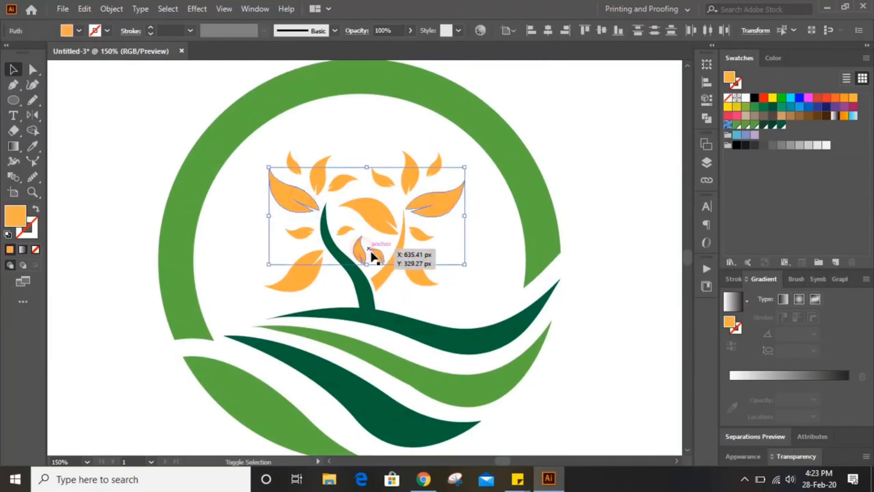
{"action": "left_click", "coordinate": [294, 162], "text": "shift"}
{"action": "left_click", "coordinate": [32, 148]}
{"action": "left_click", "coordinate": [344, 257]}
{"action": "left_click", "coordinate": [14, 69]}
{"action": "left_click", "coordinate": [237, 210]}
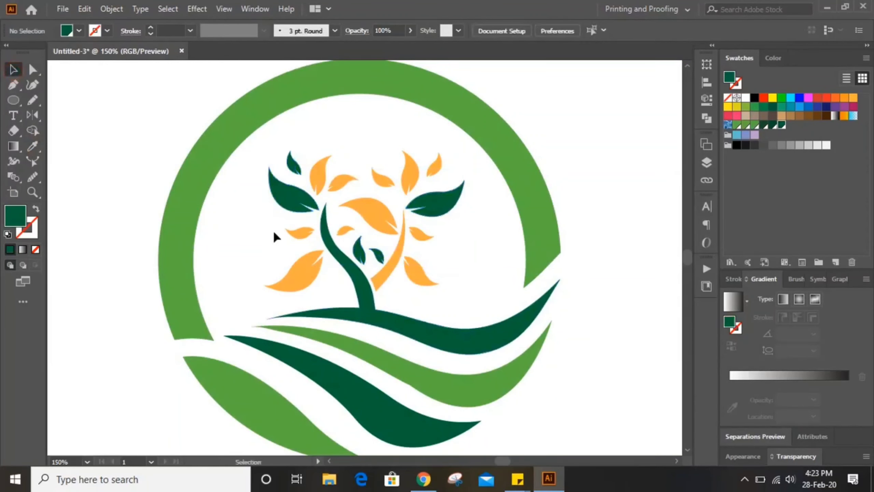
Recolor all the remaining orange leaves and the right branch with the ring's medium green.
{"action": "left_click", "coordinate": [298, 234]}
{"action": "left_click", "coordinate": [298, 273], "text": "shift"}
{"action": "left_click", "coordinate": [378, 281], "text": "shift"}
{"action": "left_click", "coordinate": [421, 275], "text": "shift"}
{"action": "left_click", "coordinate": [319, 178], "text": "shift"}
{"action": "left_click", "coordinate": [385, 179], "text": "shift"}
{"action": "left_click", "coordinate": [410, 180], "text": "shift"}
{"action": "left_click", "coordinate": [434, 168], "text": "shift"}
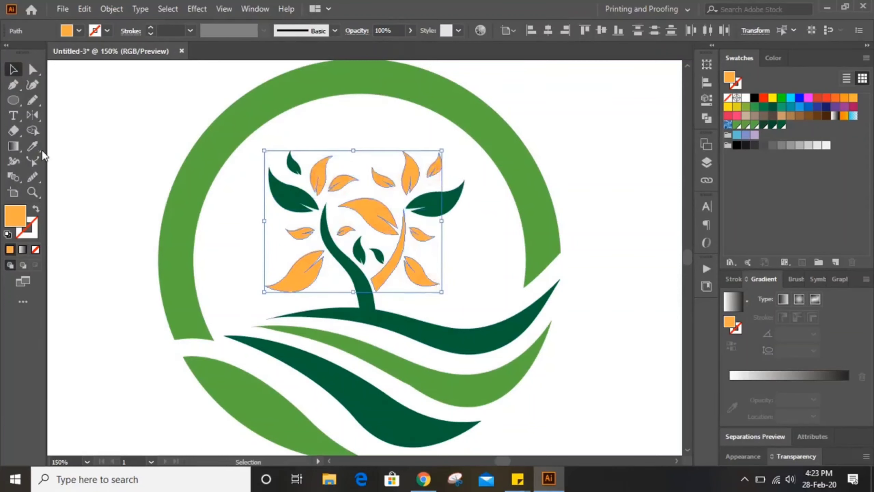
{"action": "left_click", "coordinate": [33, 148]}
{"action": "left_click", "coordinate": [192, 179]}
{"action": "left_click", "coordinate": [13, 70]}
{"action": "left_click", "coordinate": [136, 131]}
{"action": "key", "text": "ctrl+minus"}
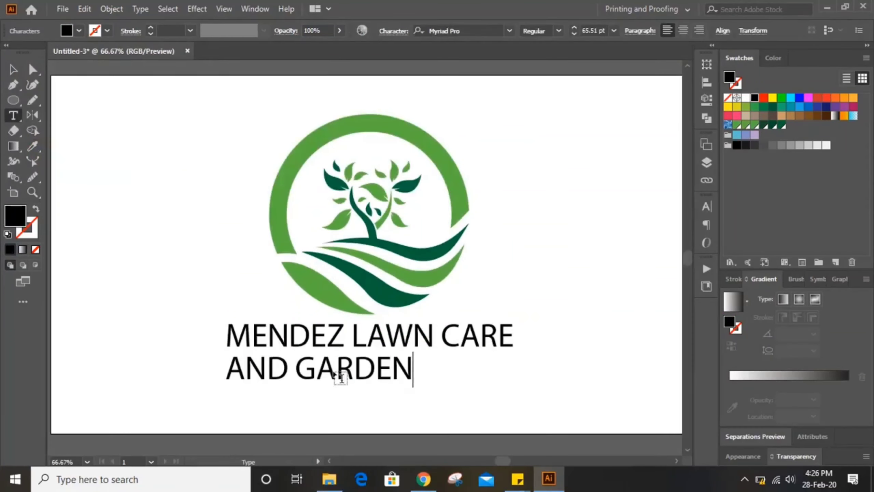
Complete the second text line as "AND GARDENING", scale it down and center it beneath "MENDEZ LAWN CARE".
{"action": "type", "text": "ING"}
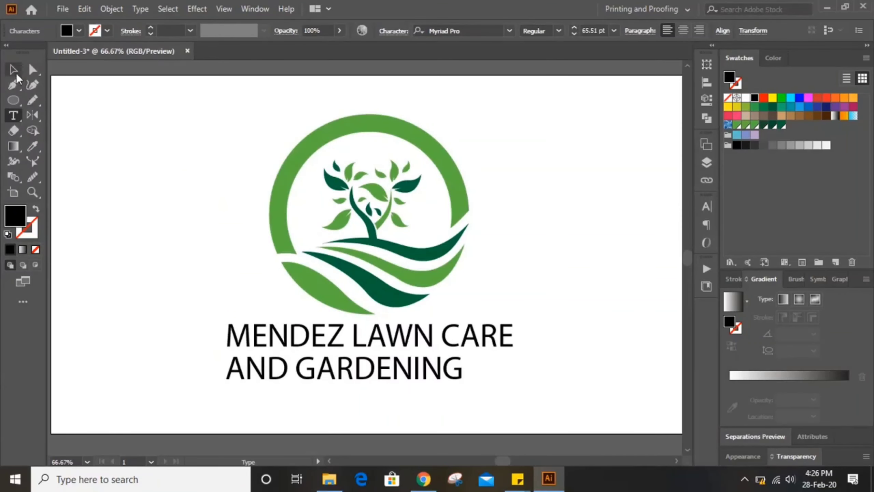
{"action": "left_click", "coordinate": [14, 69]}
{"action": "left_click_drag", "start_coordinate": [463, 387], "coordinate": [423, 380]}
{"action": "left_click", "coordinate": [372, 370]}
{"action": "left_click_drag", "start_coordinate": [372, 370], "coordinate": [405, 362]}
{"action": "left_click", "coordinate": [522, 378]}
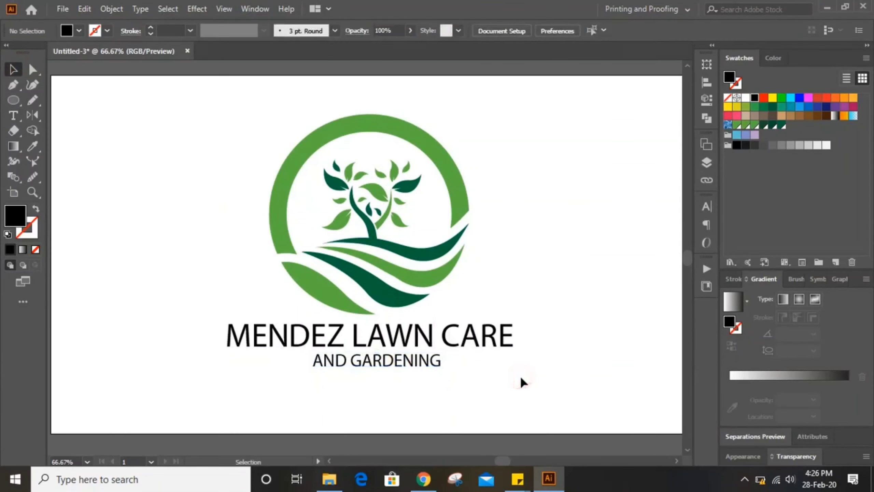
Draw a thin black rectangle as a rule through "AND GARDENING", spanning the full width of "MENDEZ LAWN CARE".
{"action": "left_click", "coordinate": [13, 100]}
{"action": "left_click", "coordinate": [55, 99]}
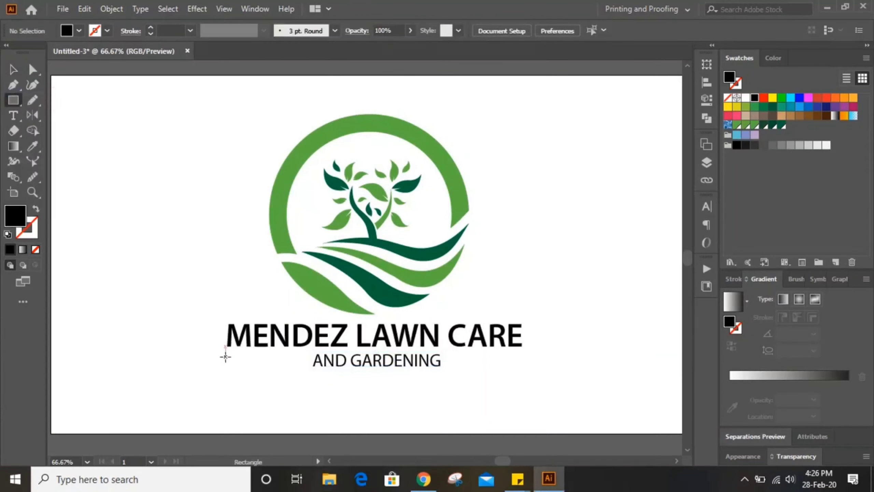
{"action": "left_click_drag", "start_coordinate": [226, 359], "coordinate": [523, 362]}
{"action": "left_click", "coordinate": [12, 69]}
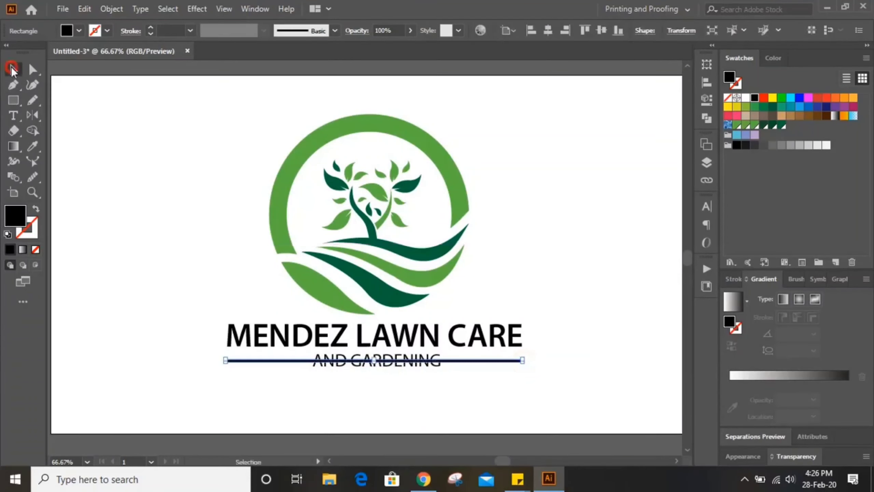
{"action": "left_click", "coordinate": [153, 201]}
Draw a black rectangle covering "AND GARDENING" and horizontally center both text lines, the thin rule and the rectangle on each other.
{"action": "left_click", "coordinate": [13, 100]}
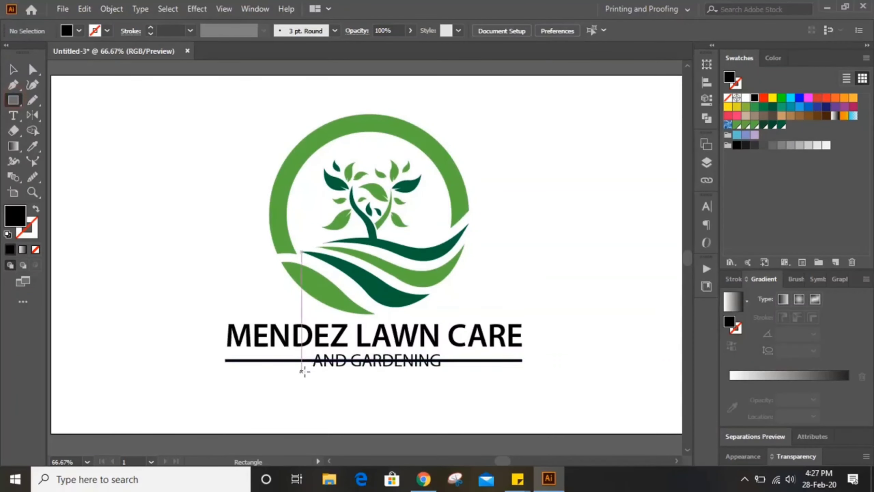
{"action": "left_click_drag", "start_coordinate": [308, 352], "coordinate": [338, 335]}
{"action": "left_click", "coordinate": [11, 69]}
{"action": "left_click", "coordinate": [386, 406]}
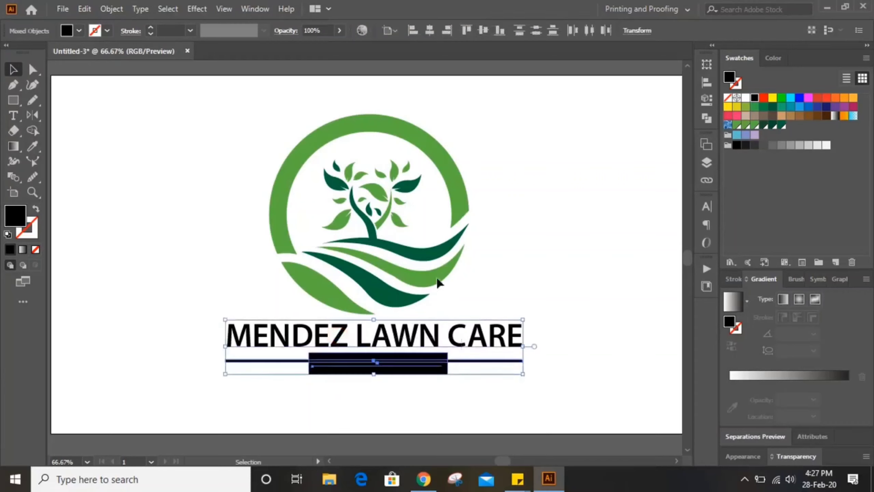
{"action": "left_click", "coordinate": [430, 31]}
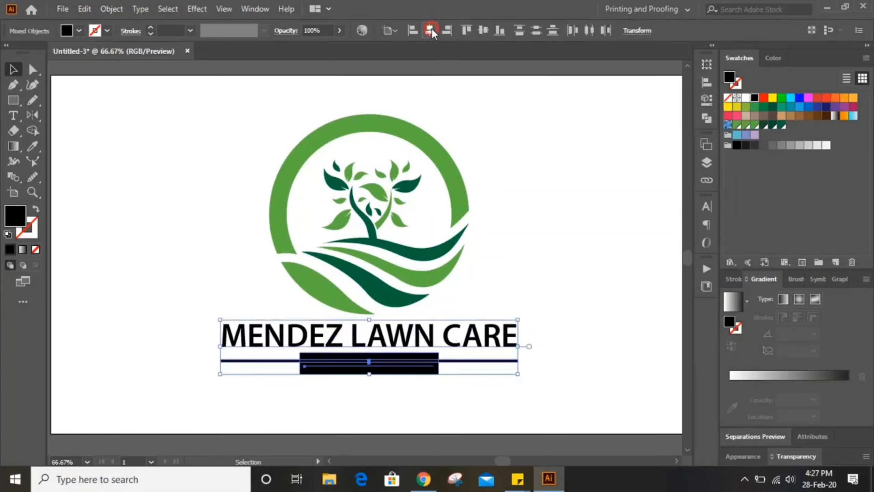
{"action": "left_click", "coordinate": [558, 351]}
Cut the covering rectangle and the rule's middle section away with Shape Builder, leaving a line on each side of "AND GARDENING".
{"action": "left_click", "coordinate": [424, 369]}
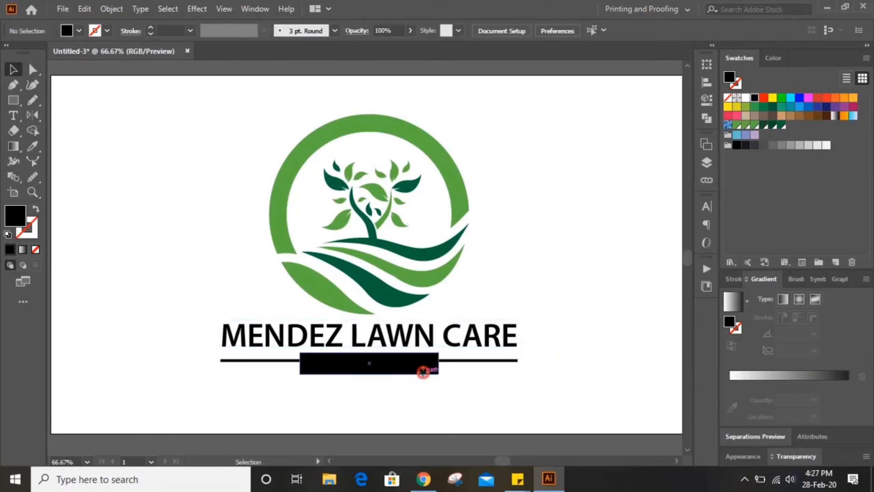
{"action": "left_click", "coordinate": [469, 361], "text": "shift"}
{"action": "left_click", "coordinate": [34, 133]}
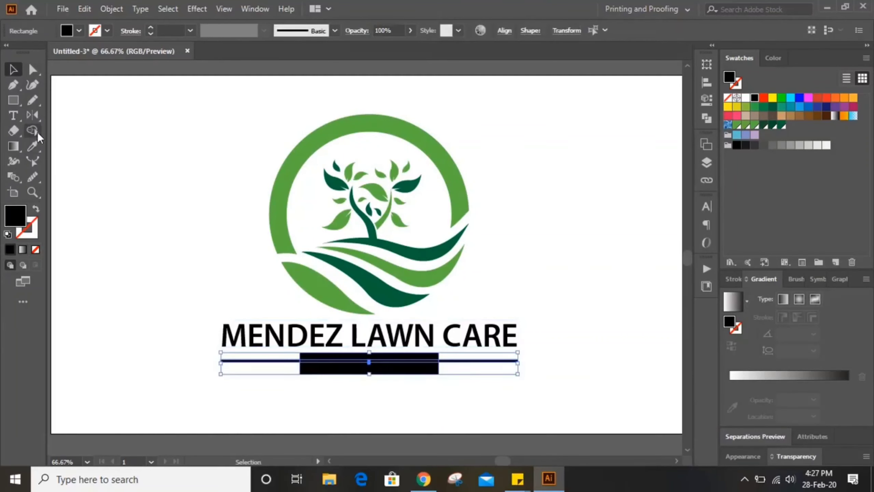
{"action": "left_click", "coordinate": [354, 363], "text": "alt"}
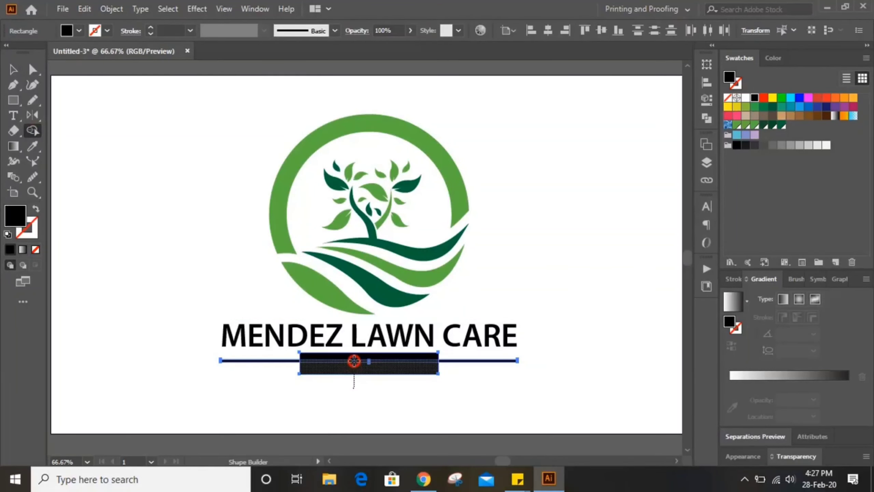
{"action": "left_click", "coordinate": [343, 358], "text": "alt"}
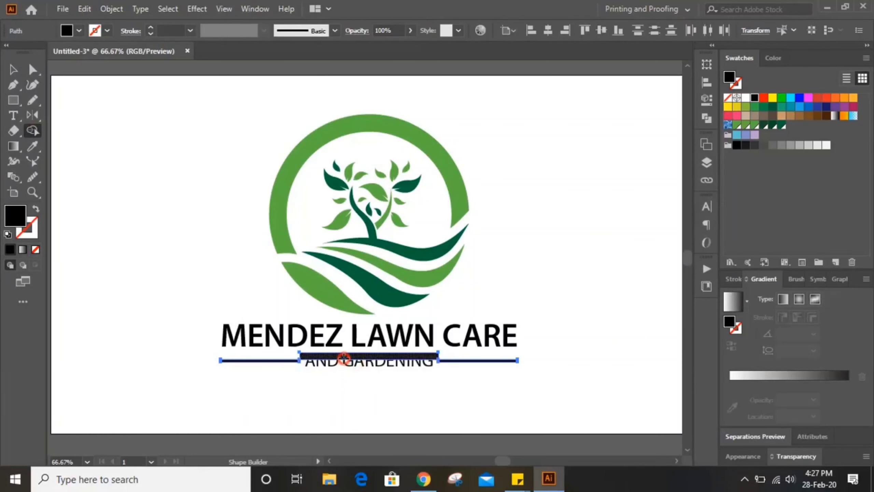
{"action": "left_click", "coordinate": [12, 69]}
{"action": "left_click", "coordinate": [112, 201]}
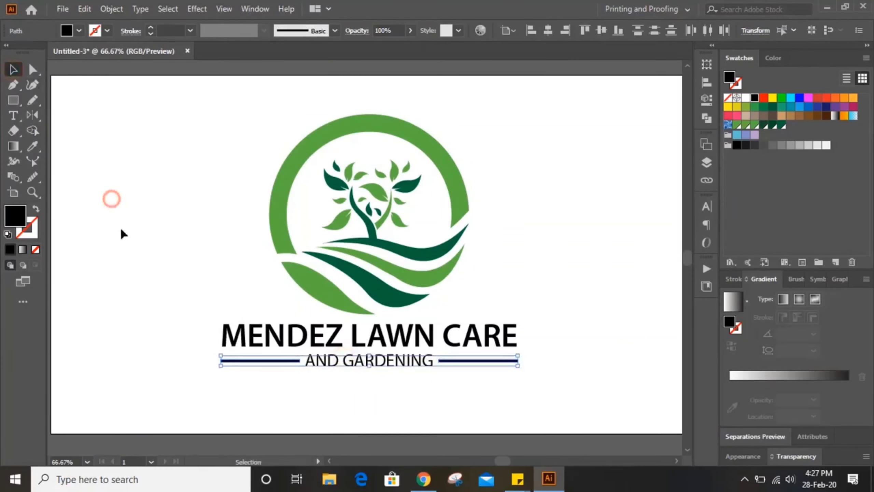
Recolor "MENDEZ LAWN CARE" with the waves' dark green, and "AND GARDENING" and its side lines with the medium green.
{"action": "left_click", "coordinate": [254, 344]}
{"action": "left_click", "coordinate": [35, 148]}
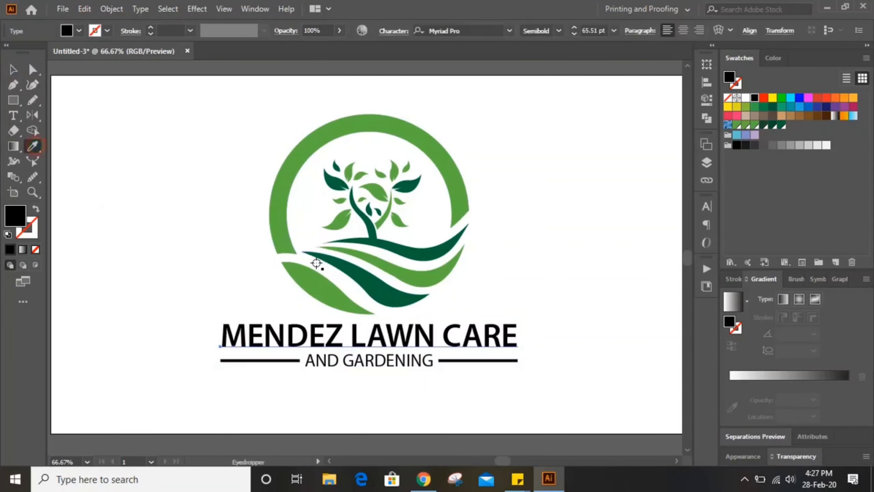
{"action": "left_click", "coordinate": [338, 264]}
{"action": "left_click", "coordinate": [14, 71]}
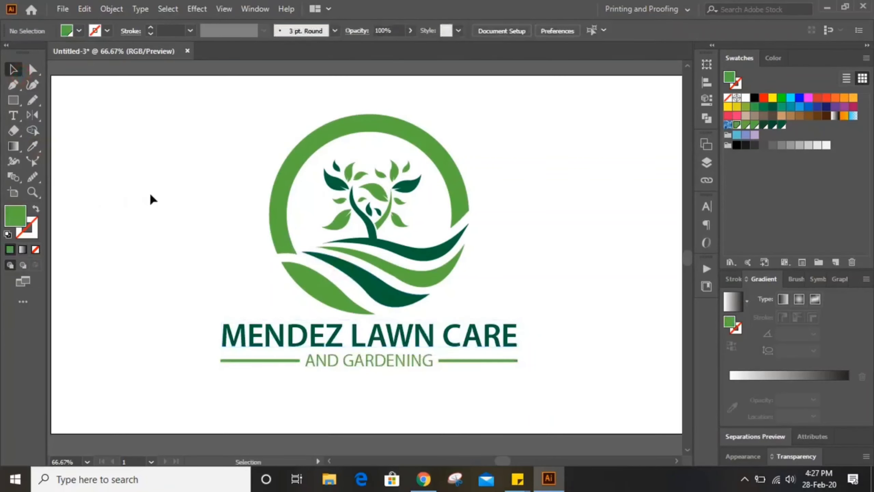
Export the logo through Save for Web as a transparent PNG-24 at 250 percent, fitting the preview to the view.
{"action": "key", "text": "ctrl+minus"}
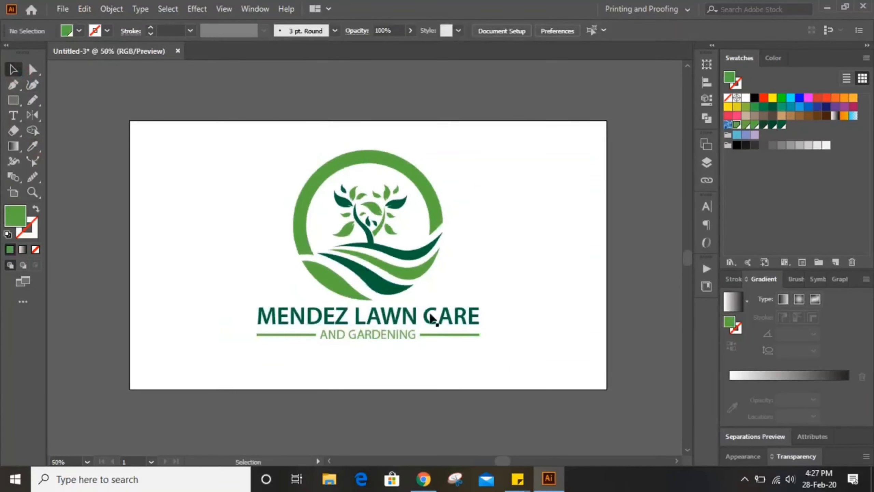
{"action": "left_click", "coordinate": [62, 9]}
{"action": "mouse_move", "coordinate": [155, 236]}
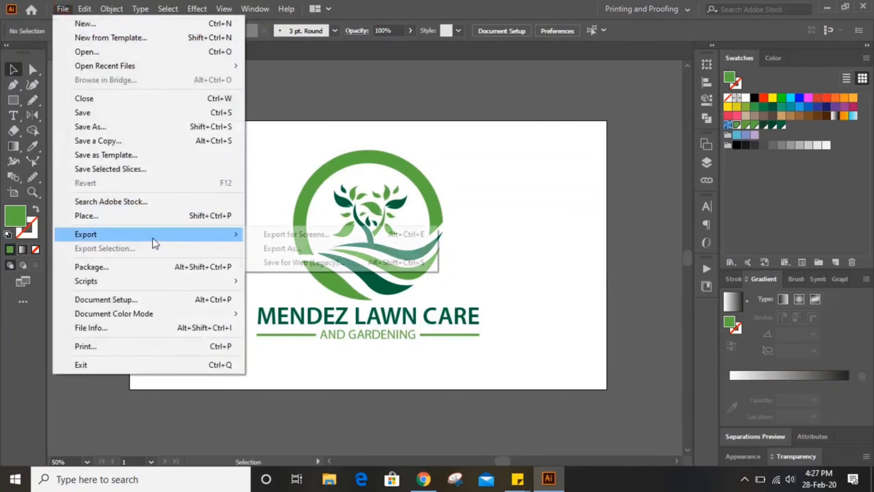
{"action": "left_click", "coordinate": [317, 265]}
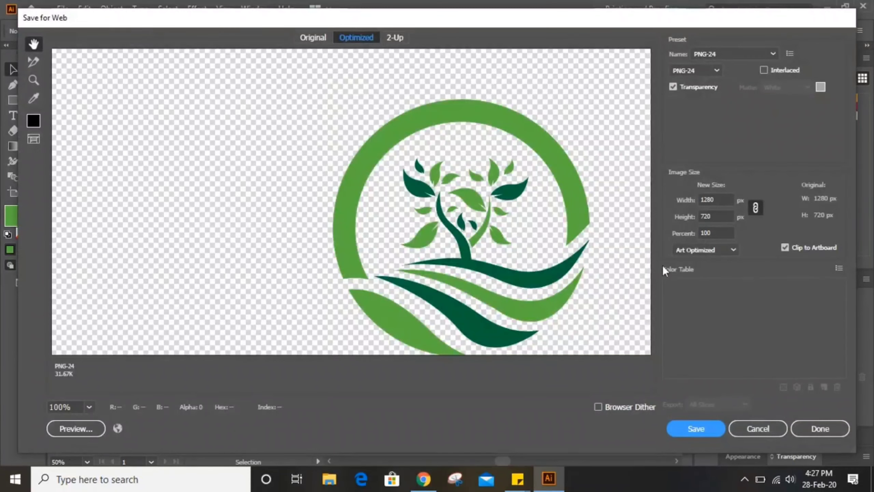
{"action": "left_click", "coordinate": [716, 233]}
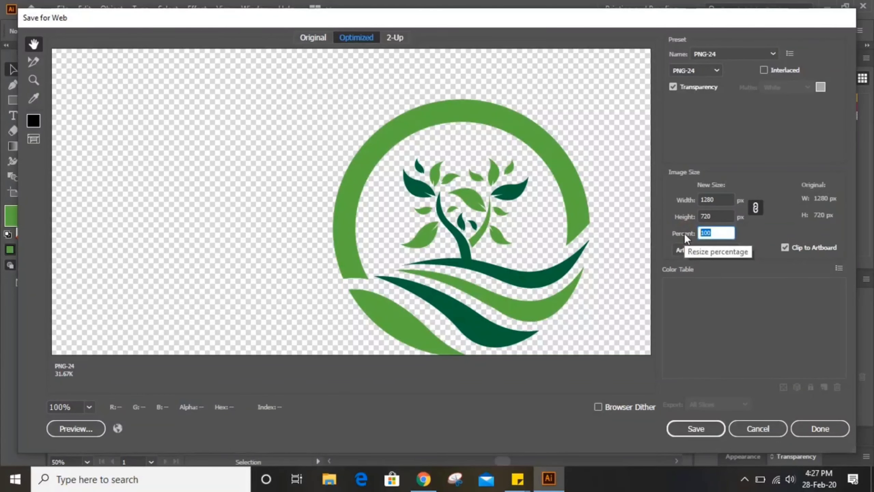
{"action": "type", "text": "250"}
{"action": "left_click", "coordinate": [92, 407]}
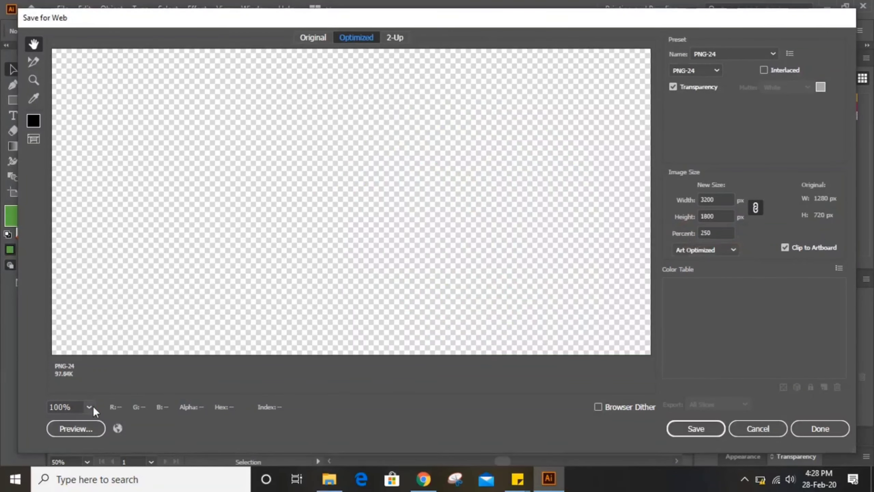
{"action": "left_click", "coordinate": [114, 393]}
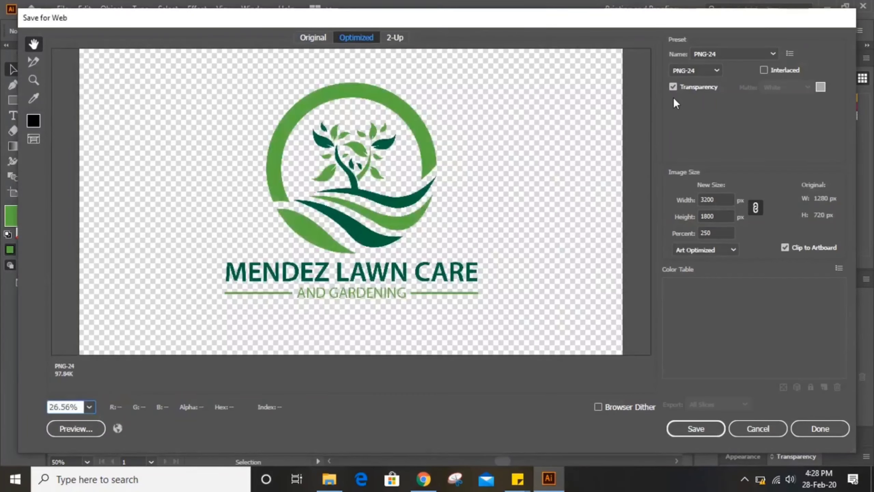
{"action": "left_click", "coordinate": [688, 427]}
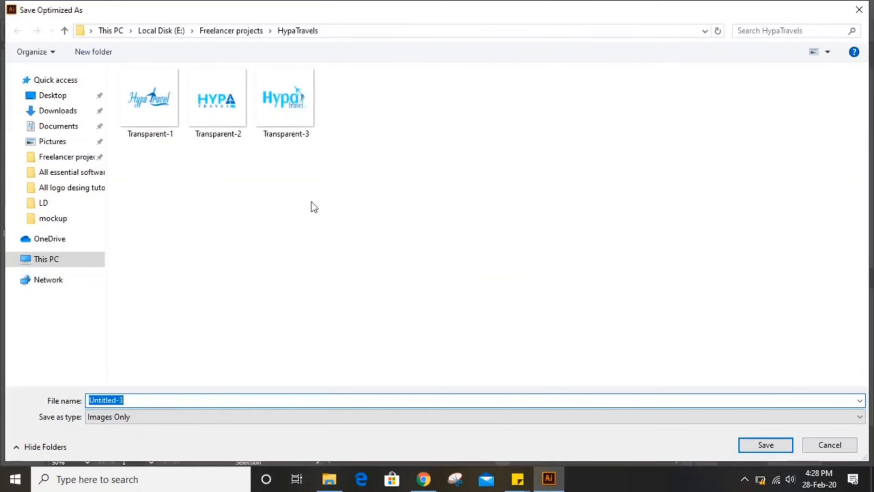
Save the exported image to the Desktop with the file name 5.
{"action": "left_click", "coordinate": [54, 95]}
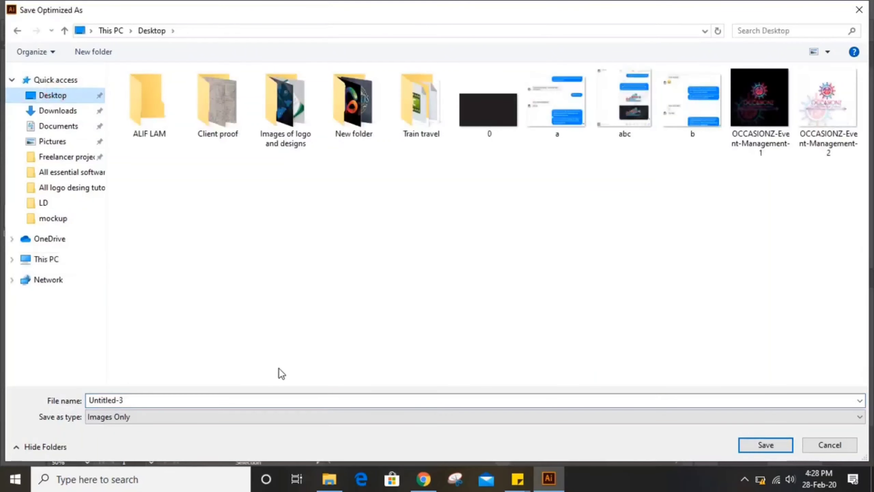
{"action": "left_click", "coordinate": [212, 400]}
{"action": "double_click", "coordinate": [212, 400]}
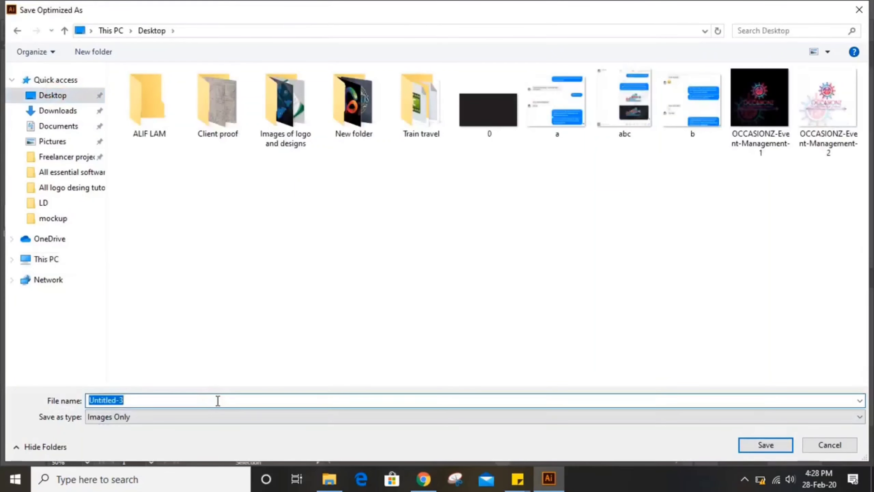
{"action": "type", "text": "5"}
{"action": "left_click", "coordinate": [762, 446]}
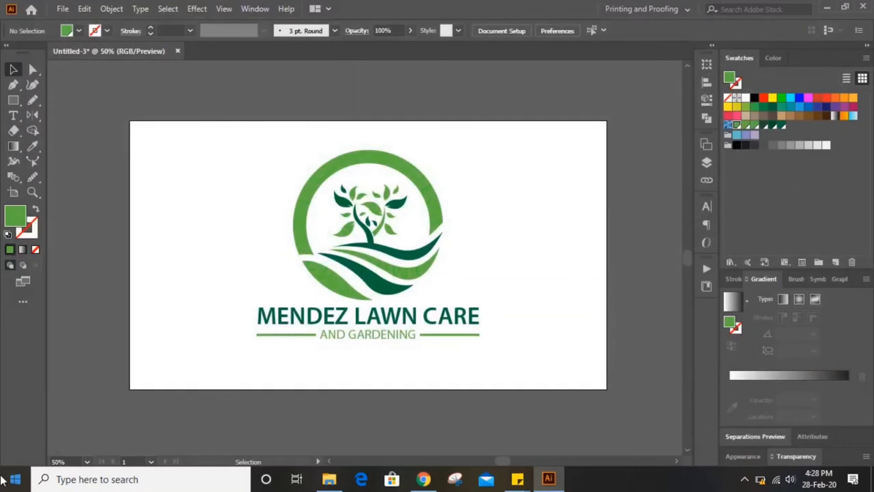
Switch to Adobe Photoshop 2020 and open the contents of the "Your Logo" smart object in the 3d glass window logo mockup.
{"action": "left_click", "coordinate": [14, 483]}
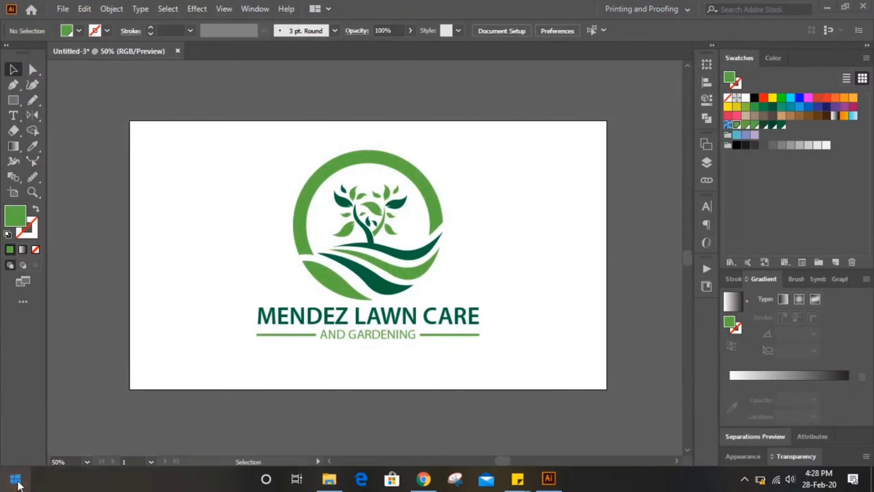
{"action": "left_click", "coordinate": [15, 482]}
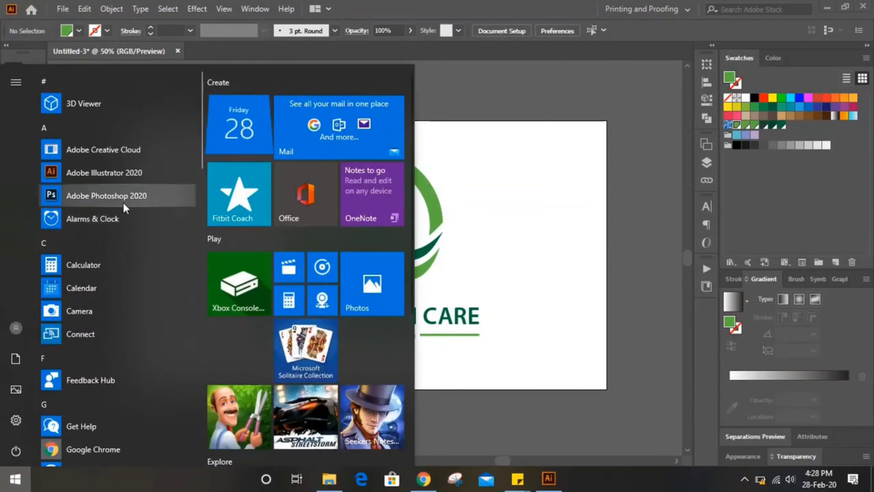
{"action": "left_click", "coordinate": [128, 196]}
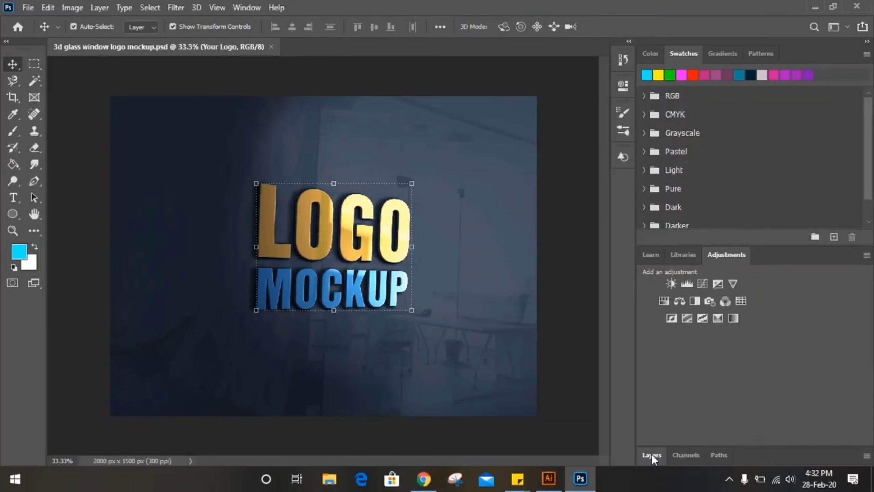
{"action": "left_click", "coordinate": [652, 455]}
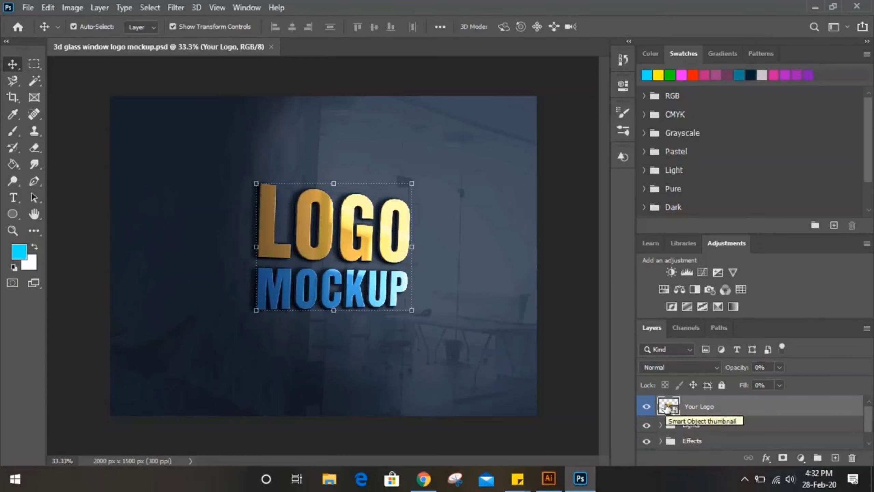
{"action": "double_click", "coordinate": [666, 408]}
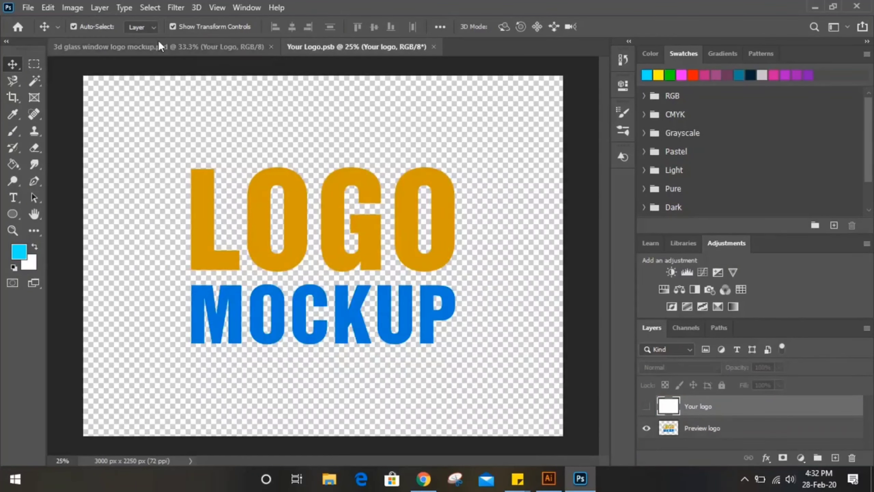
Open the exported logo image 5 from the Desktop.
{"action": "left_click", "coordinate": [28, 8]}
{"action": "left_click", "coordinate": [43, 34]}
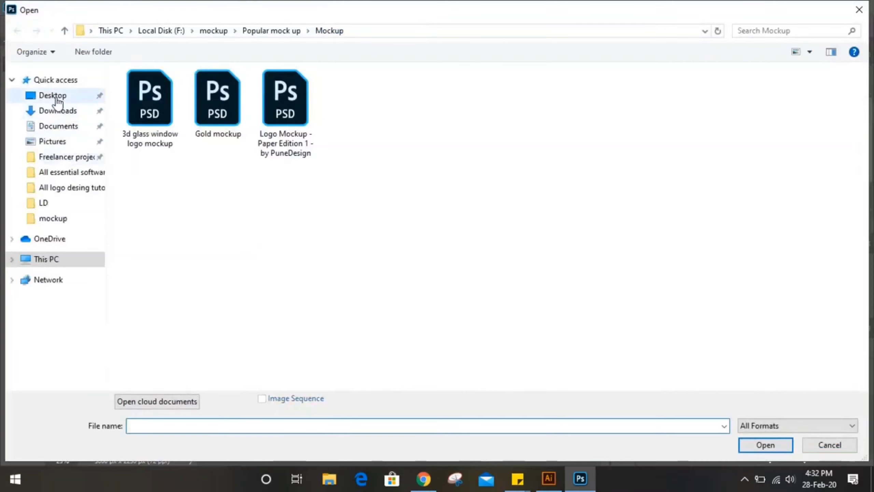
{"action": "left_click", "coordinate": [55, 97]}
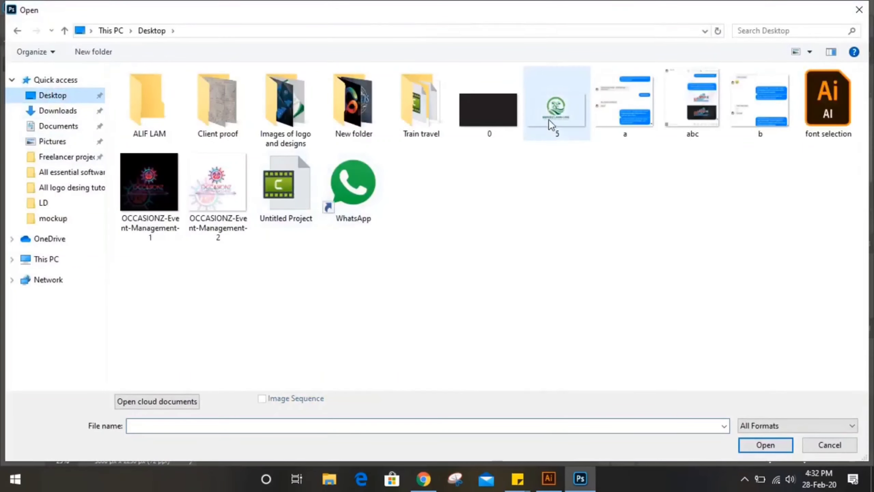
{"action": "double_click", "coordinate": [552, 120]}
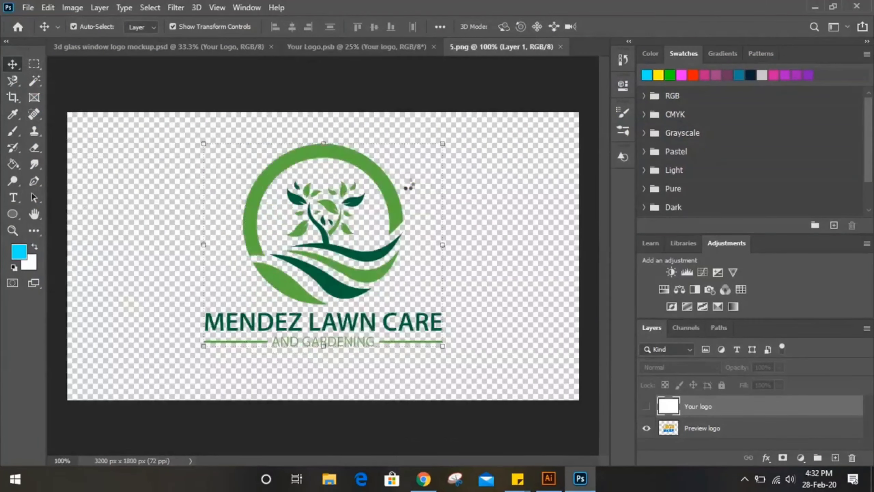
Copy the logo from 5.png into Your Logo.psb over the placeholder artwork and hide the "Preview logo" layer.
{"action": "left_click_drag", "start_coordinate": [387, 166], "coordinate": [337, 255]}
{"action": "left_click", "coordinate": [499, 208]}
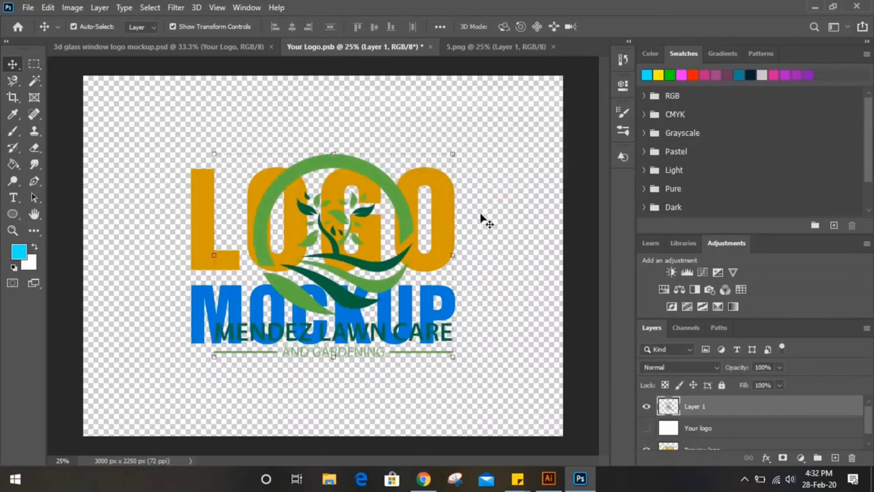
{"action": "left_click_drag", "start_coordinate": [401, 222], "coordinate": [403, 222]}
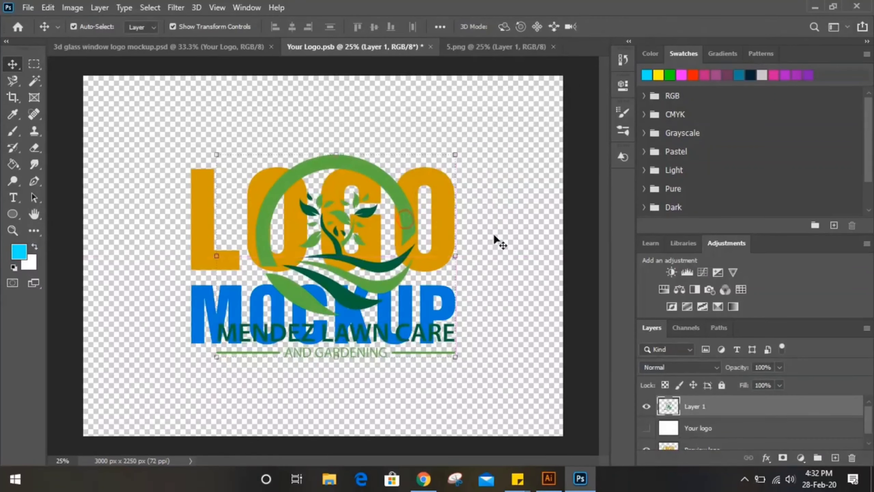
{"action": "scroll", "coordinate": [669, 404], "scroll_direction": "down", "scroll_amount": 1}
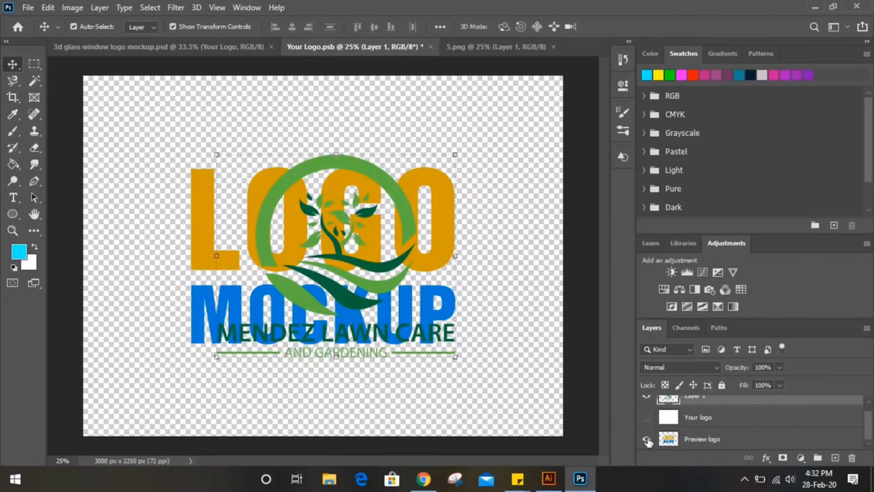
{"action": "left_click", "coordinate": [647, 439]}
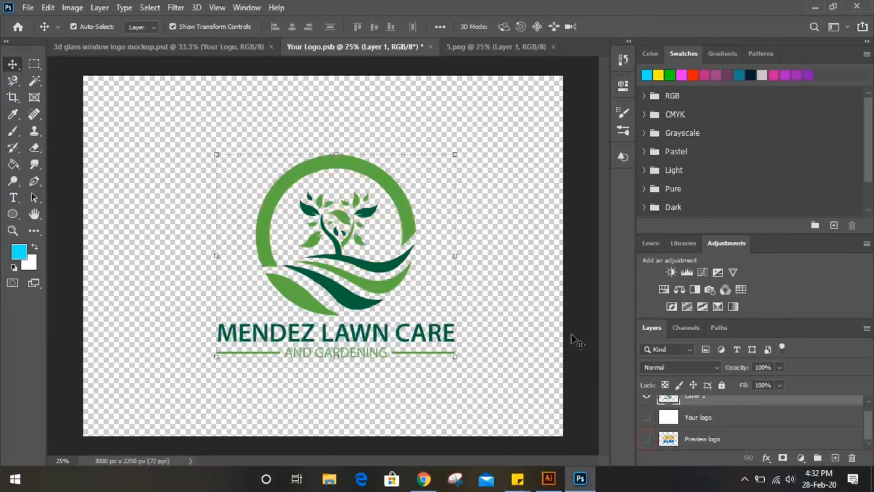
Close Your Logo.psb with its changes saved, return to the glass window mockup and deselect the logo layer.
{"action": "left_click", "coordinate": [431, 47]}
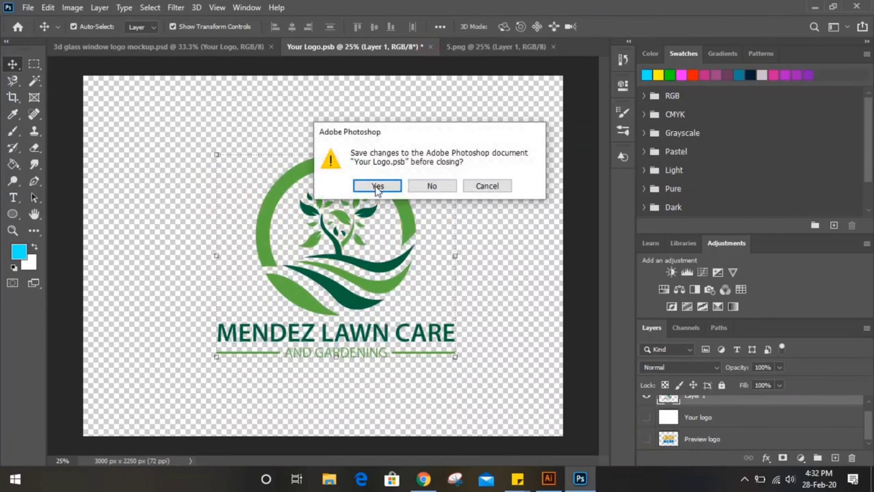
{"action": "left_click", "coordinate": [385, 186]}
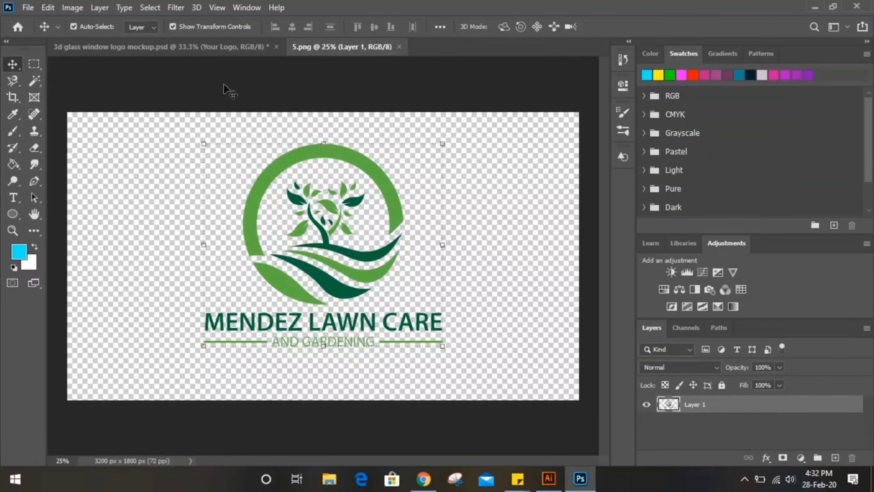
{"action": "left_click", "coordinate": [200, 47]}
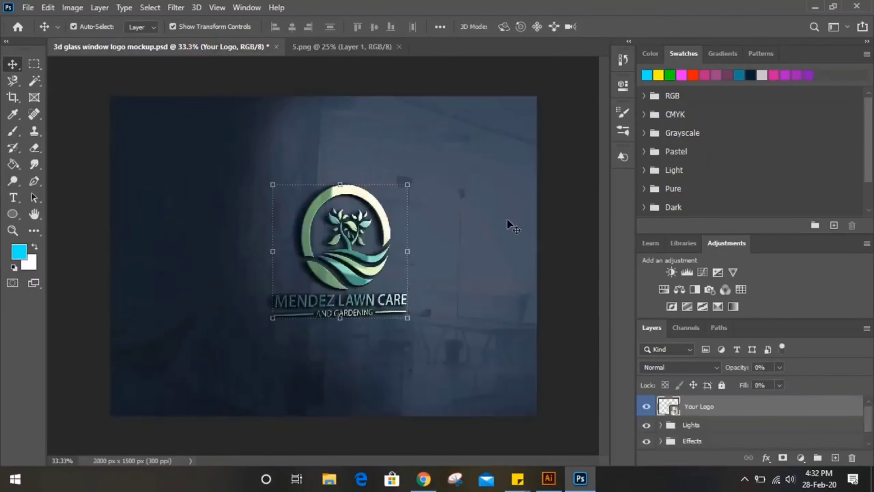
{"action": "left_click", "coordinate": [544, 217]}
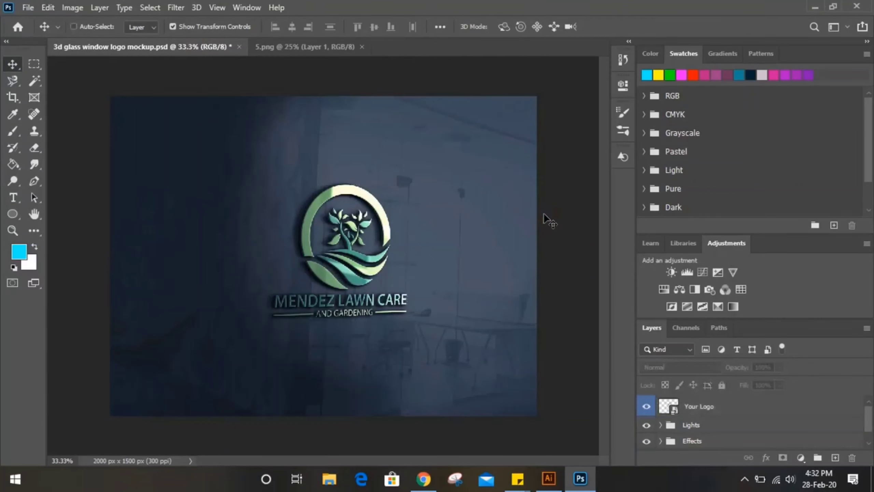
{"action": "key", "text": "ctrl+plus"}
{"action": "key", "text": "ctrl+plus"}
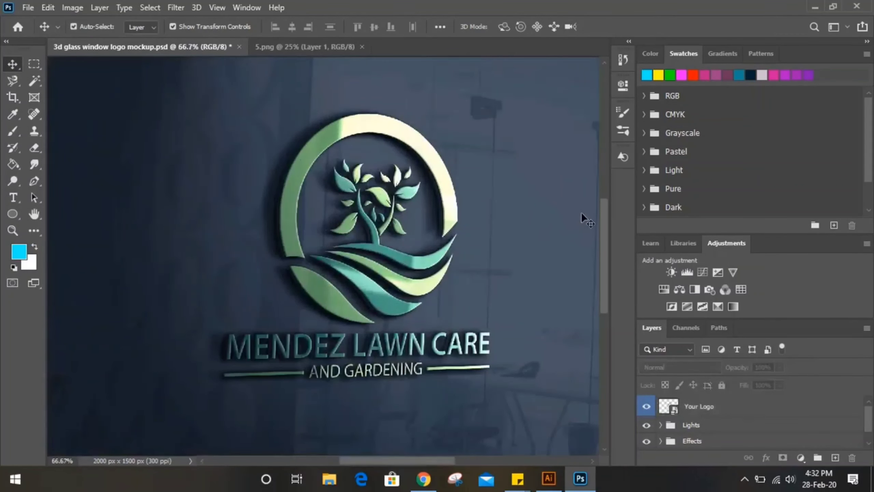
{"action": "key", "text": "ctrl+minus"}
{"action": "key", "text": "ctrl+minus"}
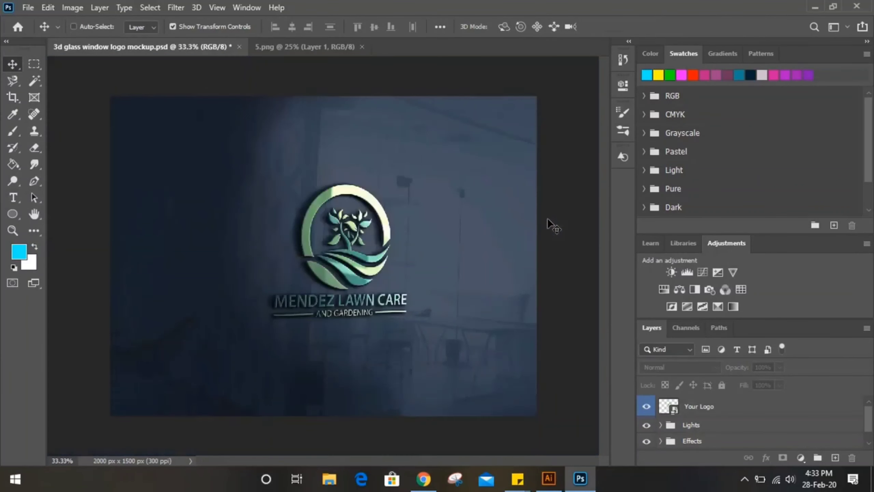